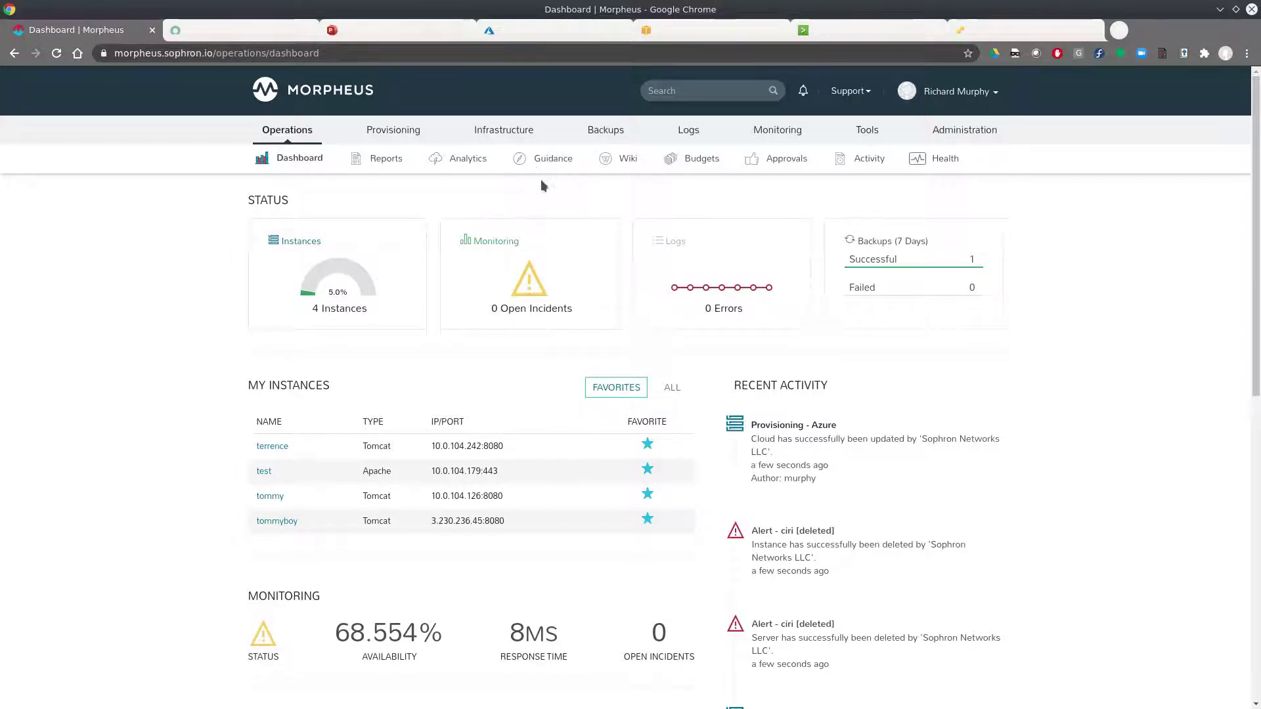
- Show the Infrastructure dropdown with its groups, clouds and clusters pages
mouse_move(520, 131)
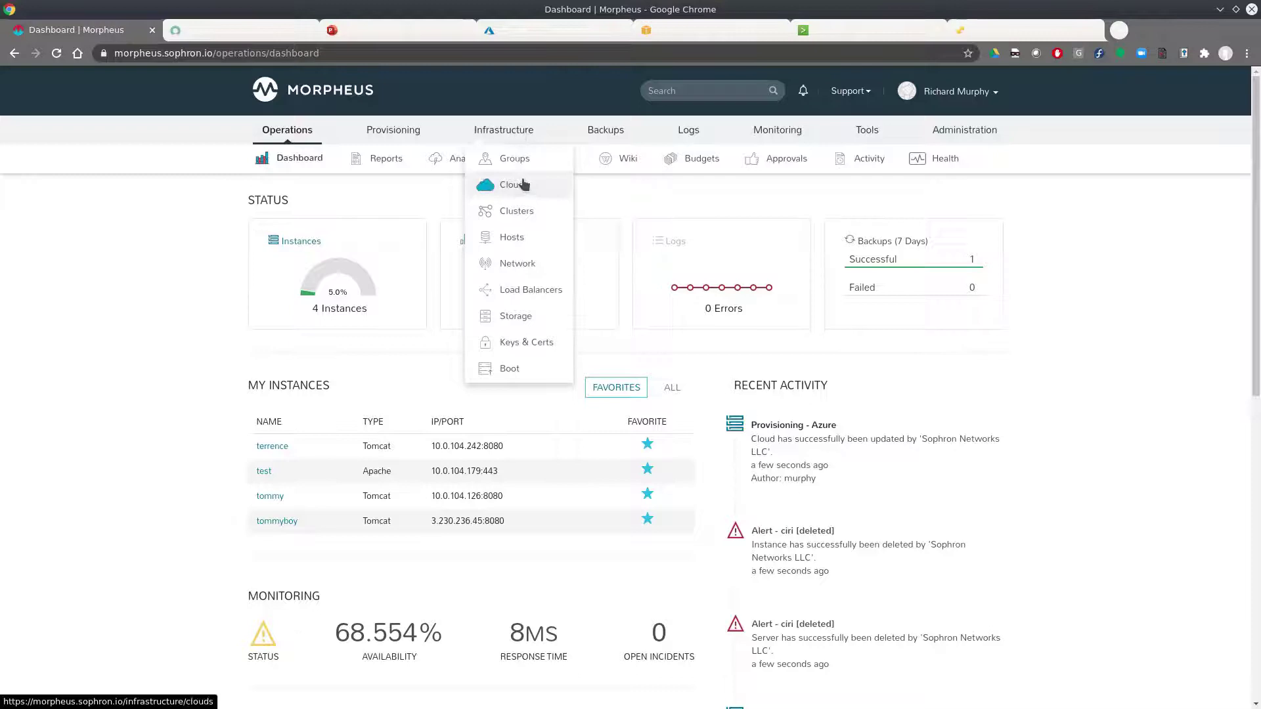
- Open the Clouds page listing AWS Sophron, Azure and vcenter
click(523, 185)
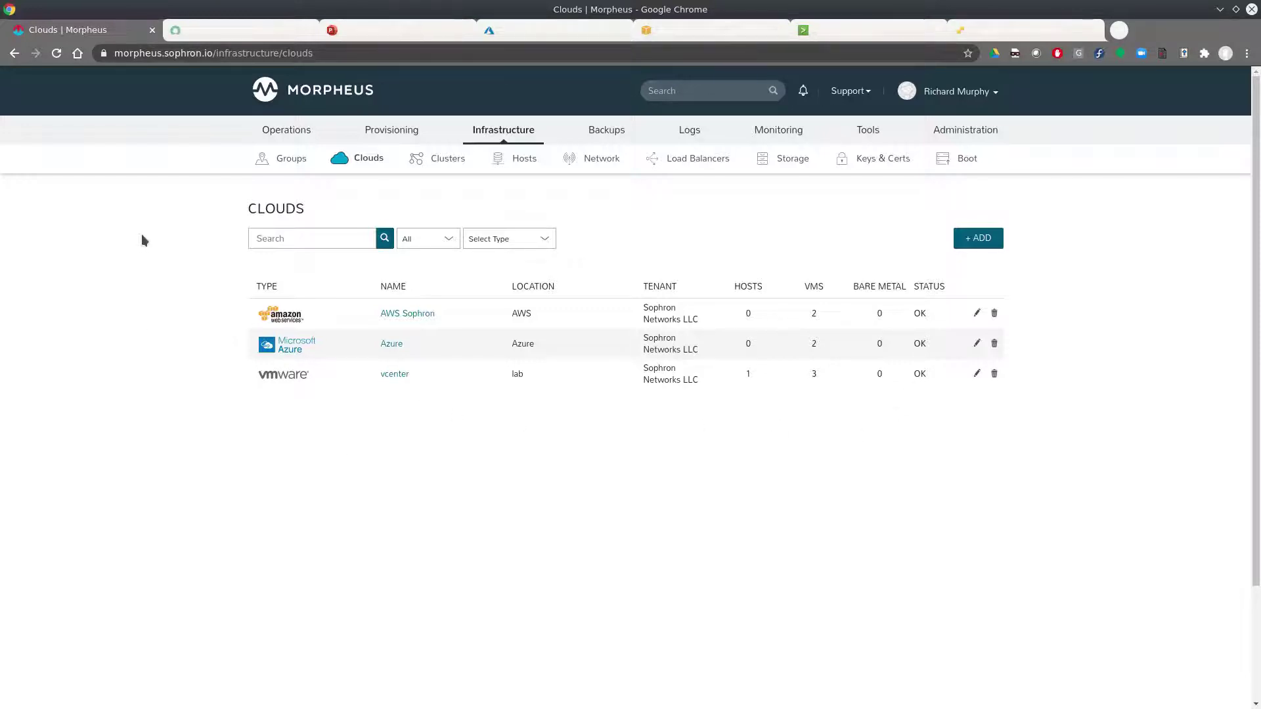
mouse_move(987, 138)
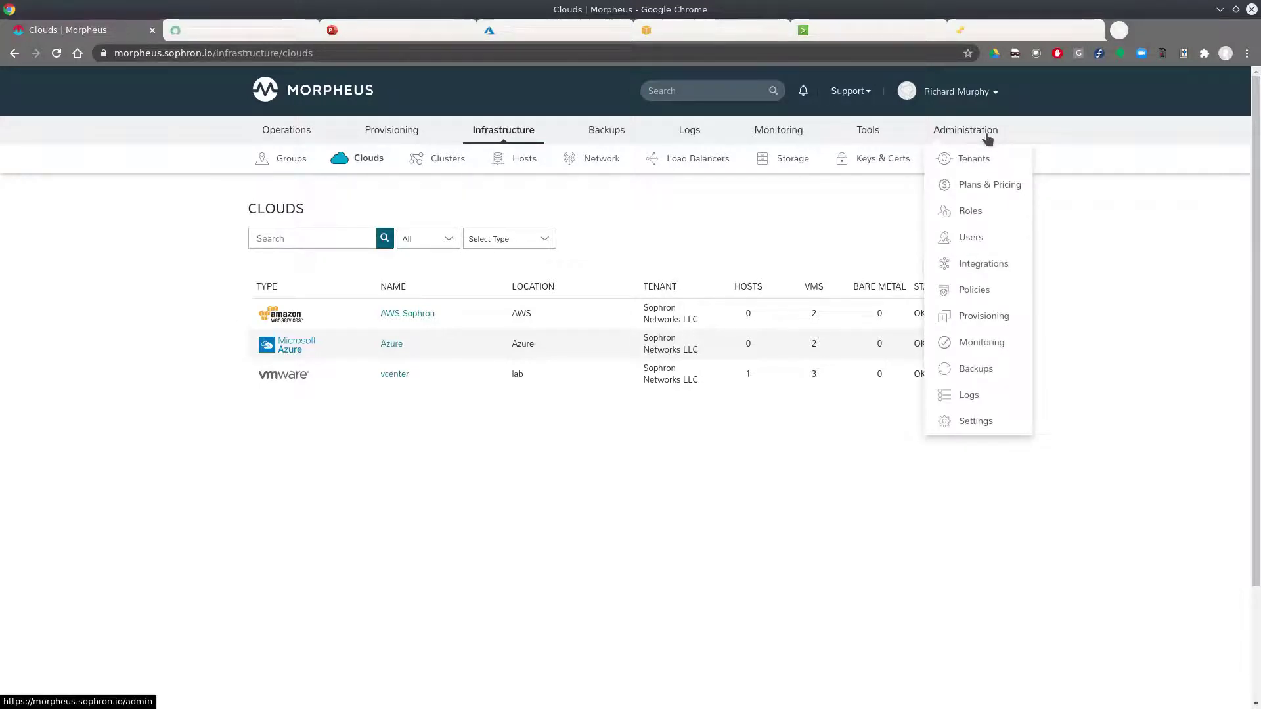
- Open Administration > Integrations to see AWS Sophron, awx, Gitlab, Jenkins, Nexus and Servicenow
click(980, 265)
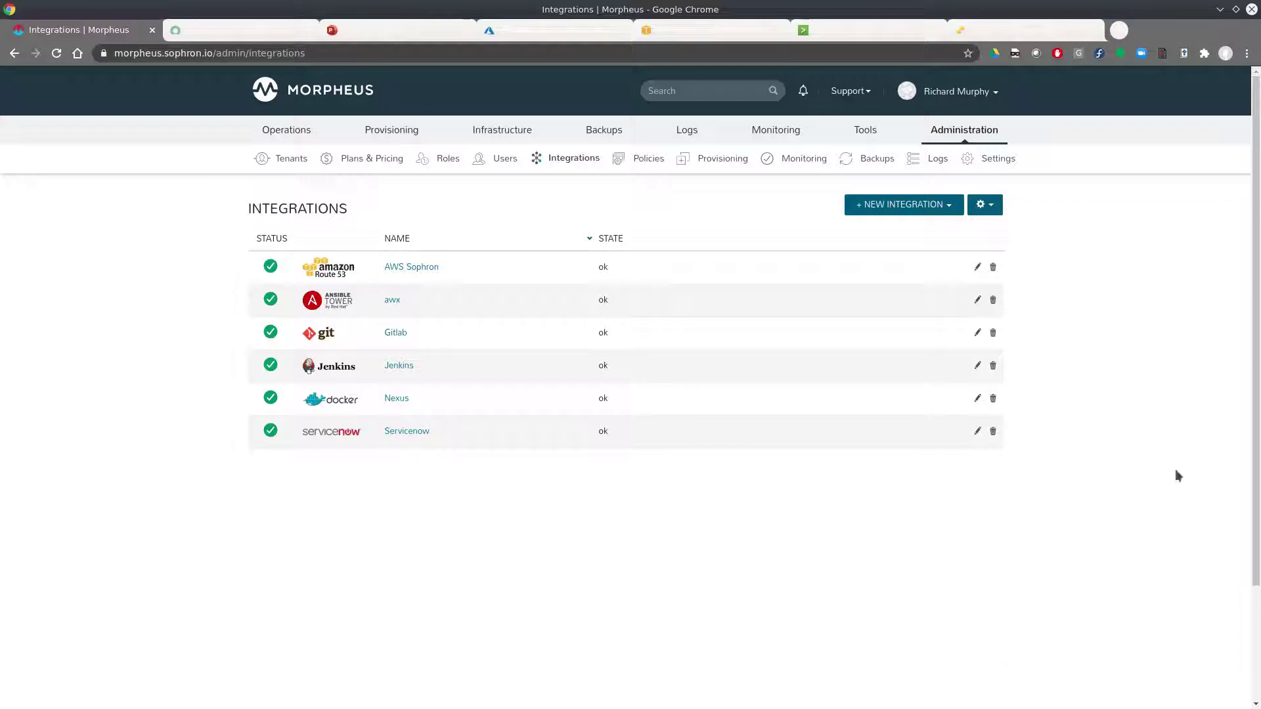
- Browse the ServiceNow Morpheus catalog category (Tomcat, Apache, Amazon Linux), then return to Morpheus
click(247, 30)
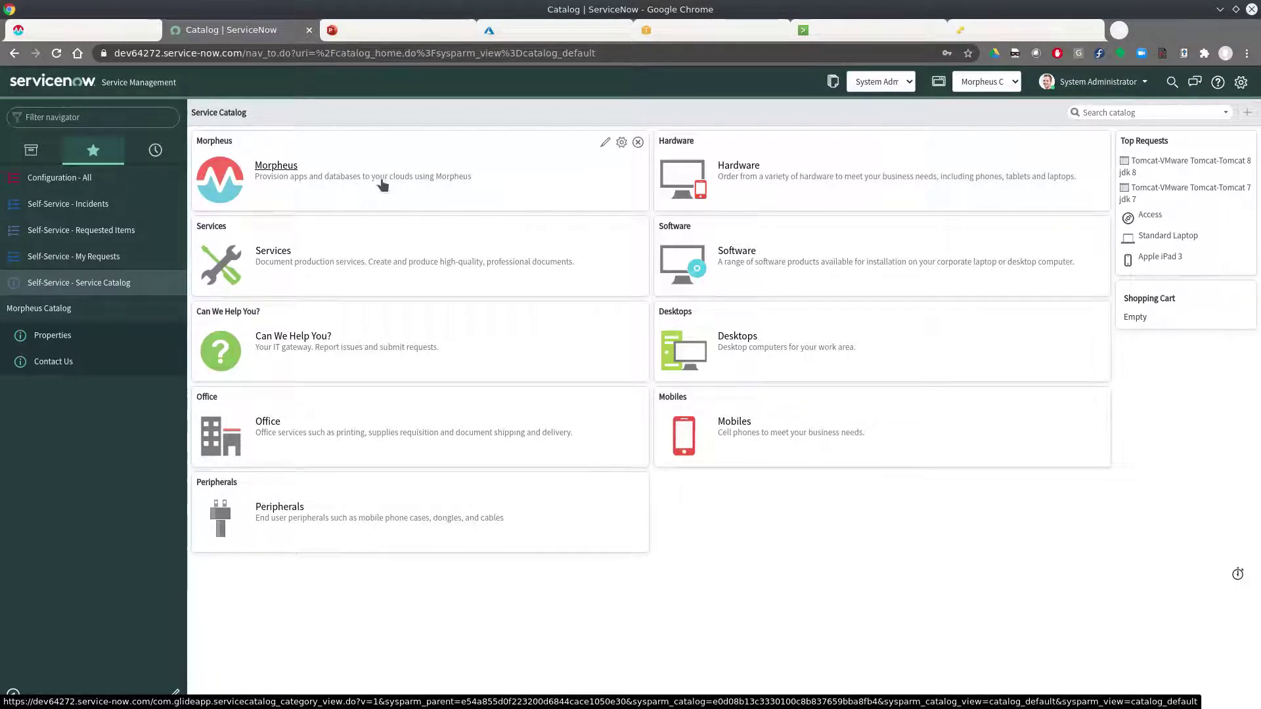
click(277, 166)
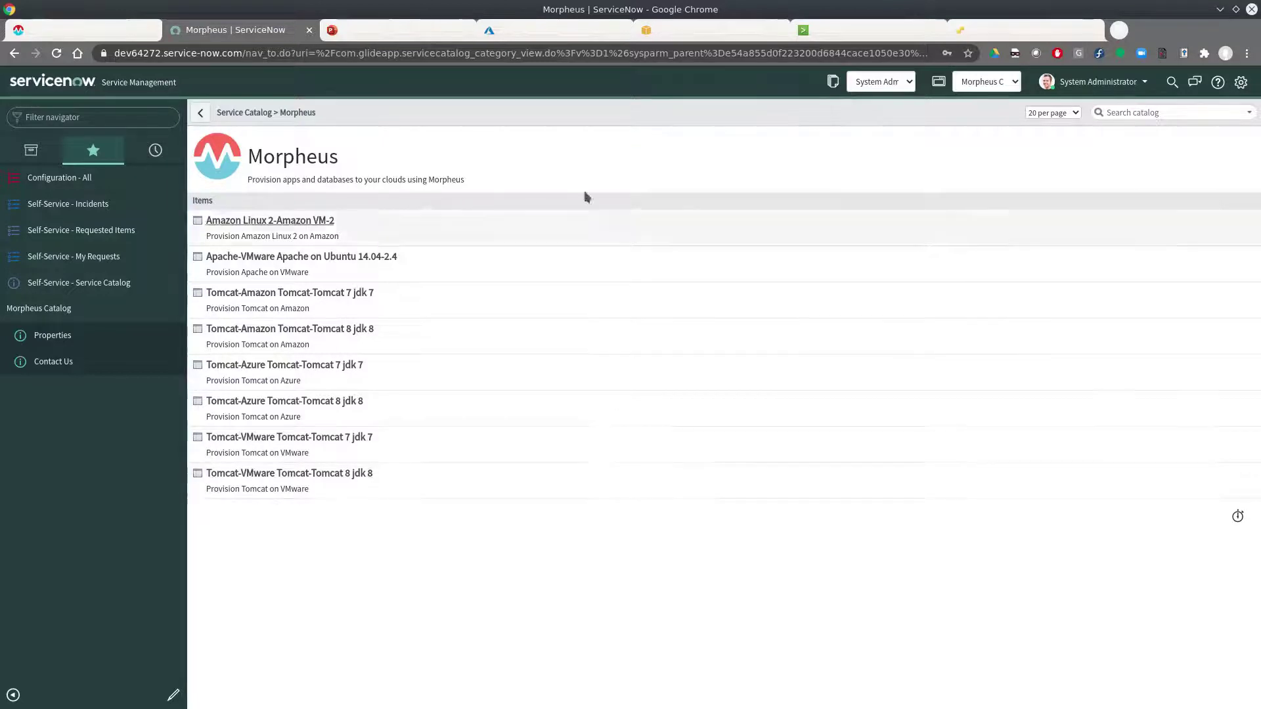
click(75, 33)
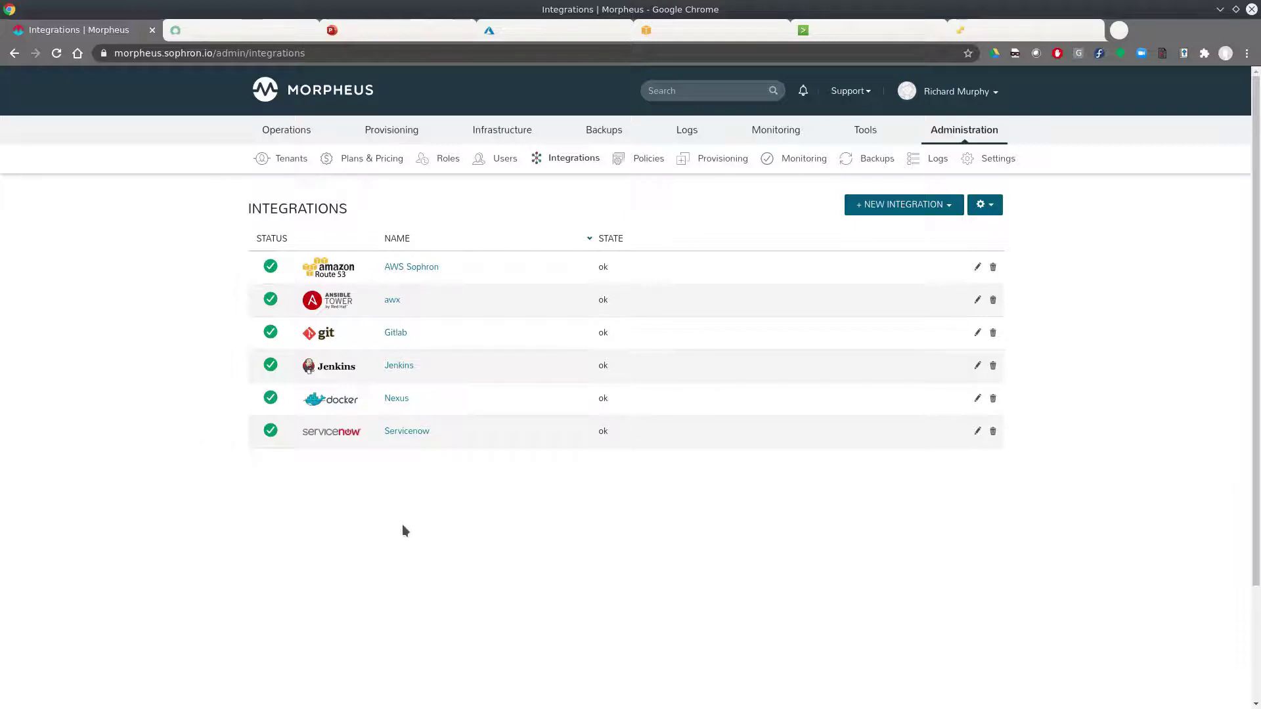
- Open Backups > Integrations and look over the backup providers available to add
mouse_move(573, 137)
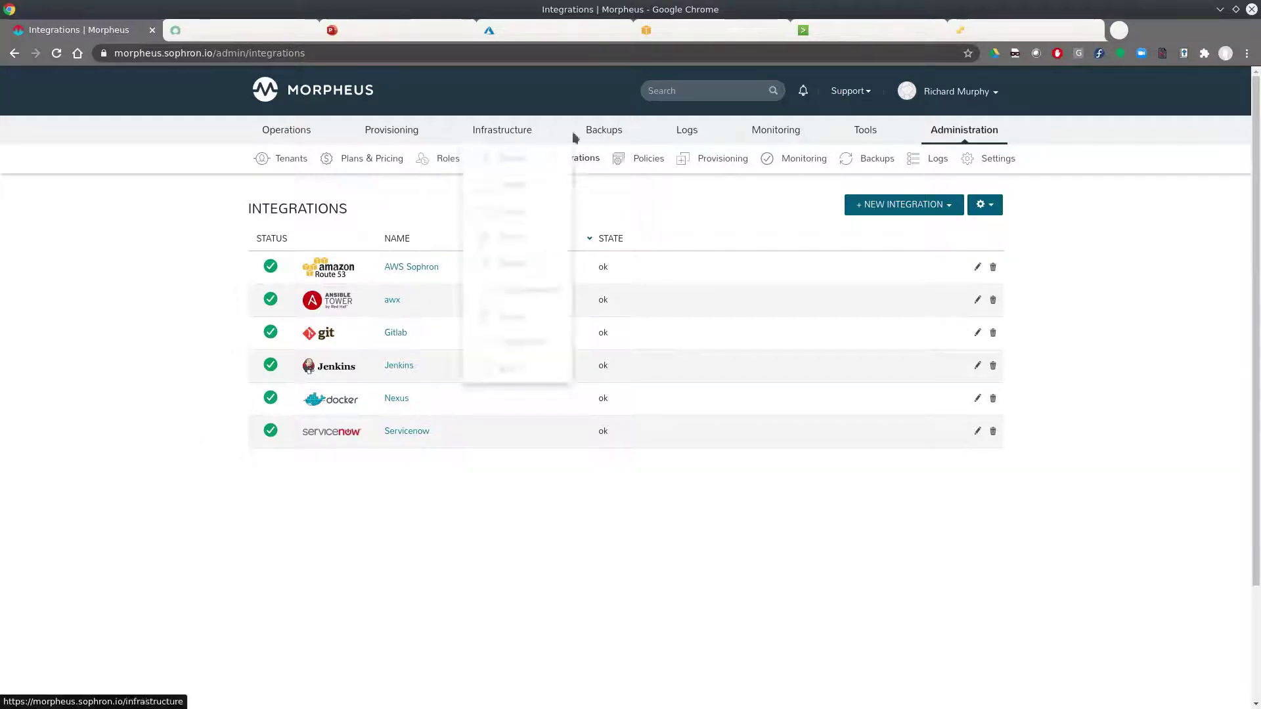
mouse_move(614, 135)
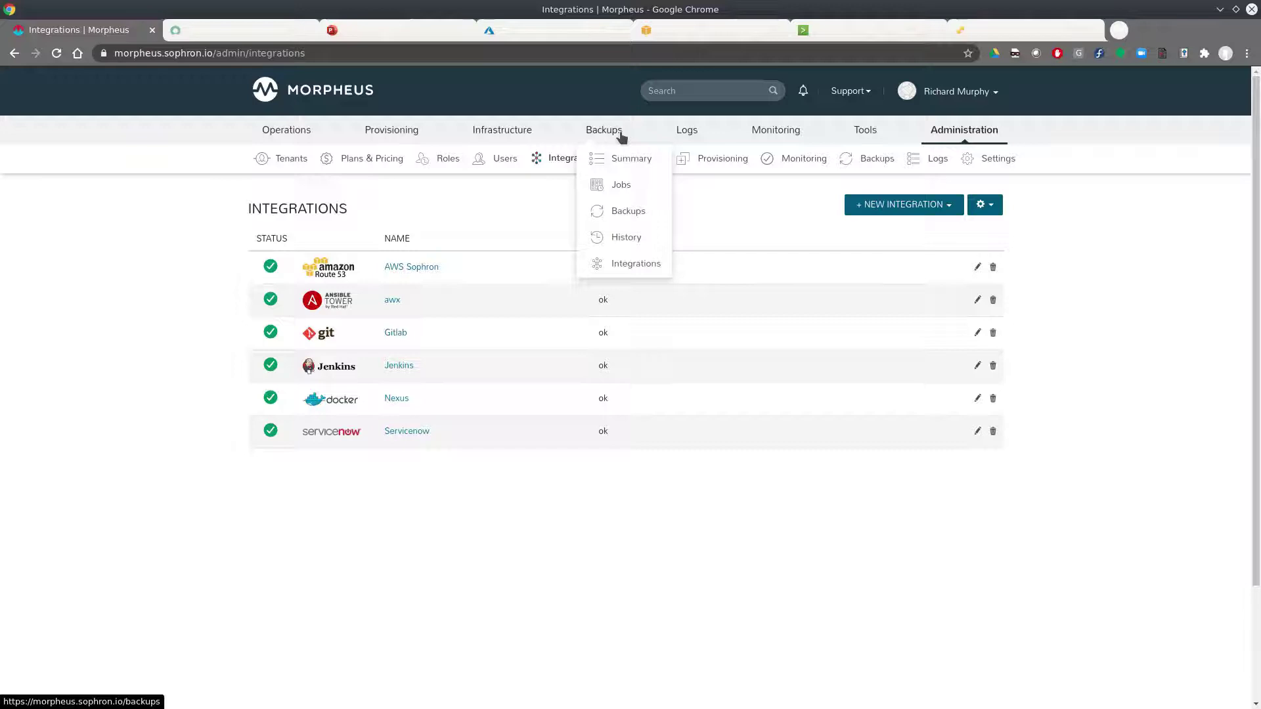
click(631, 265)
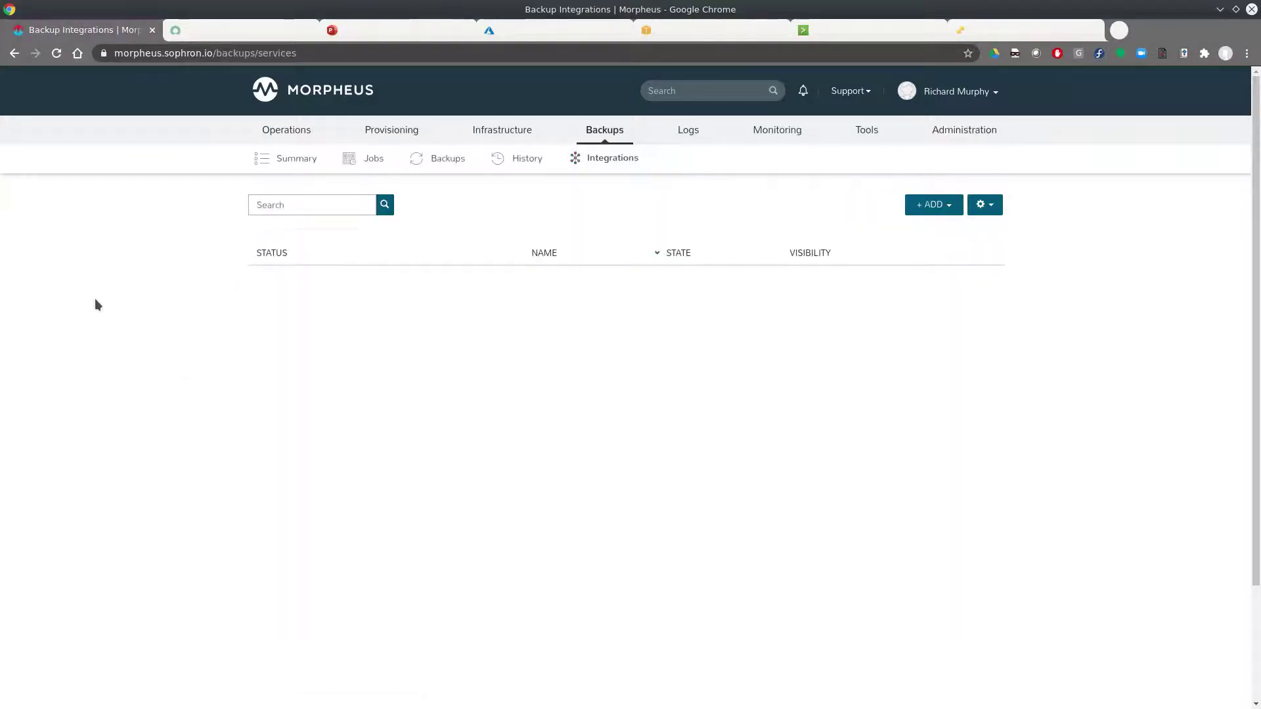
click(946, 206)
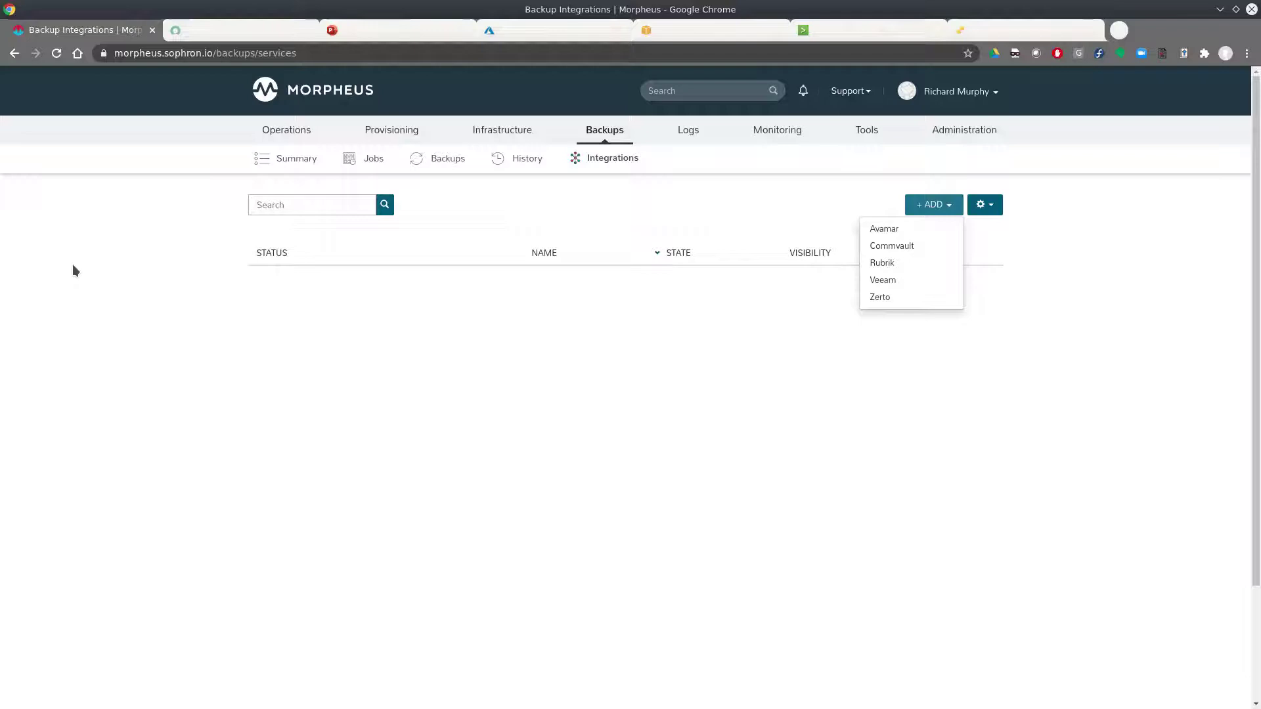
click(164, 236)
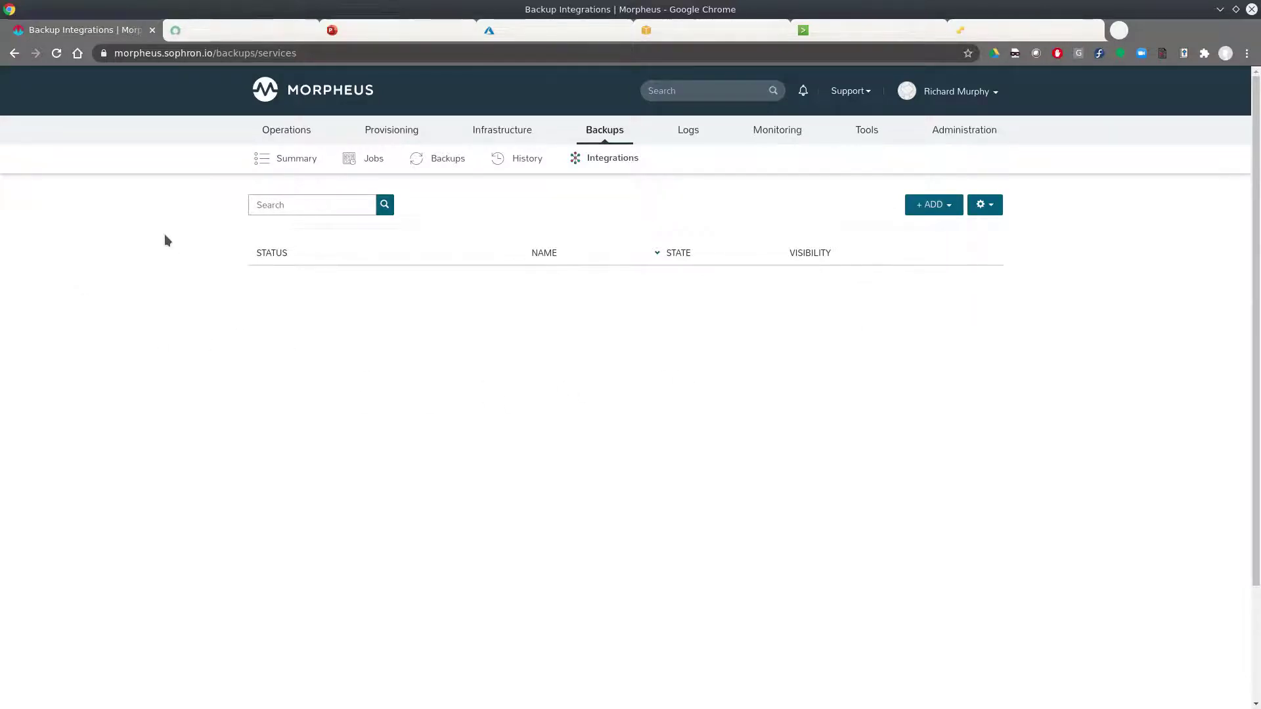
- Open Provisioning > Blueprints, showing Apache Private Cloud and Tomcat Small
mouse_move(413, 138)
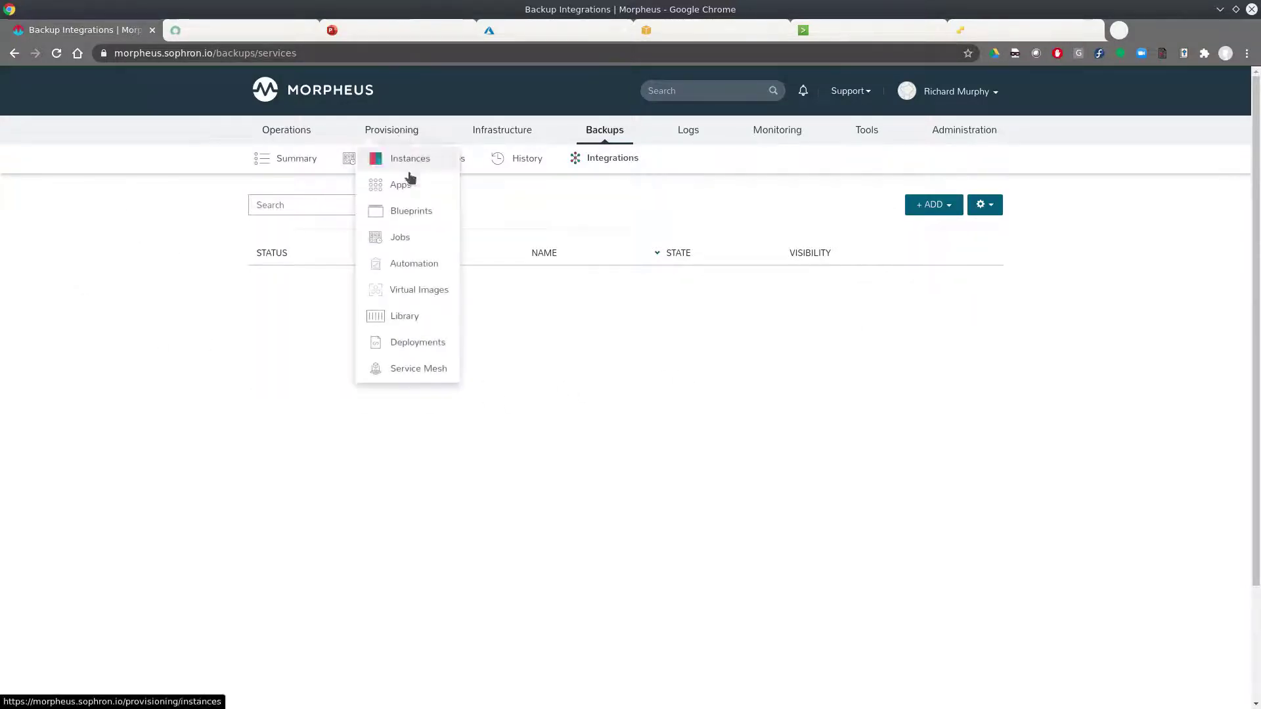
click(407, 213)
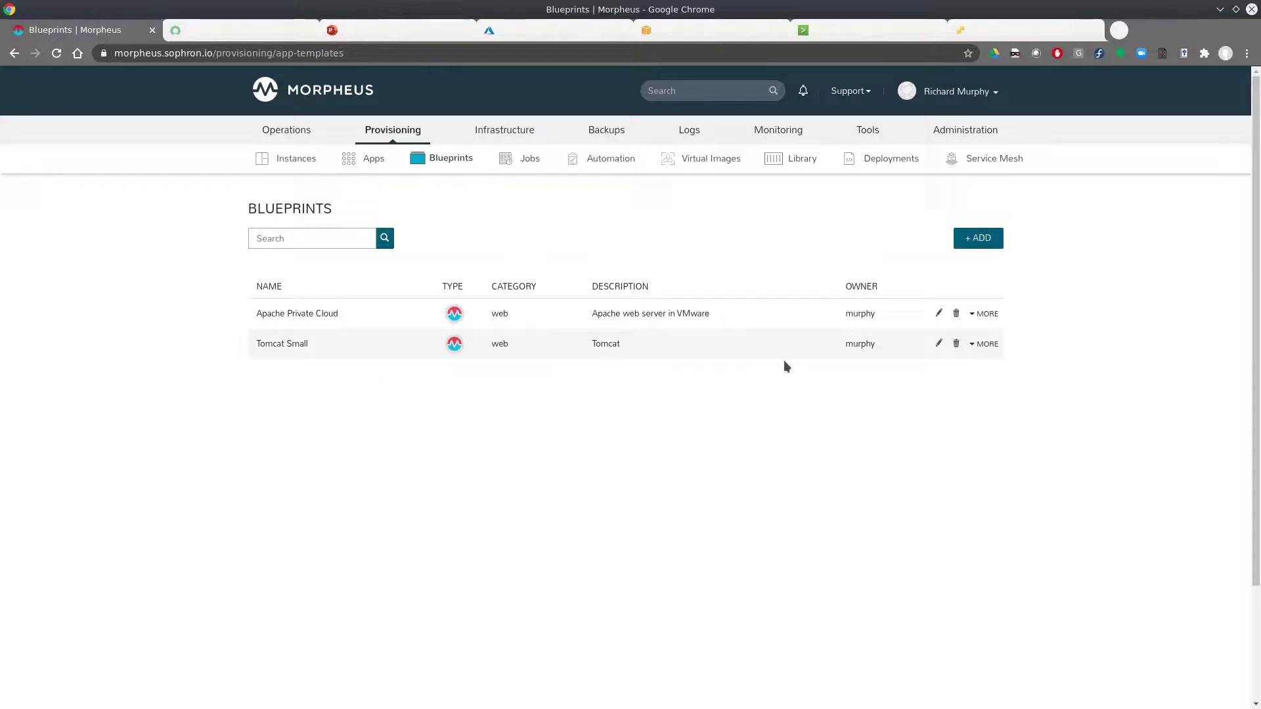
- Start a new app in Provisioning > Apps using the Tomcat Small blueprint
mouse_move(403, 135)
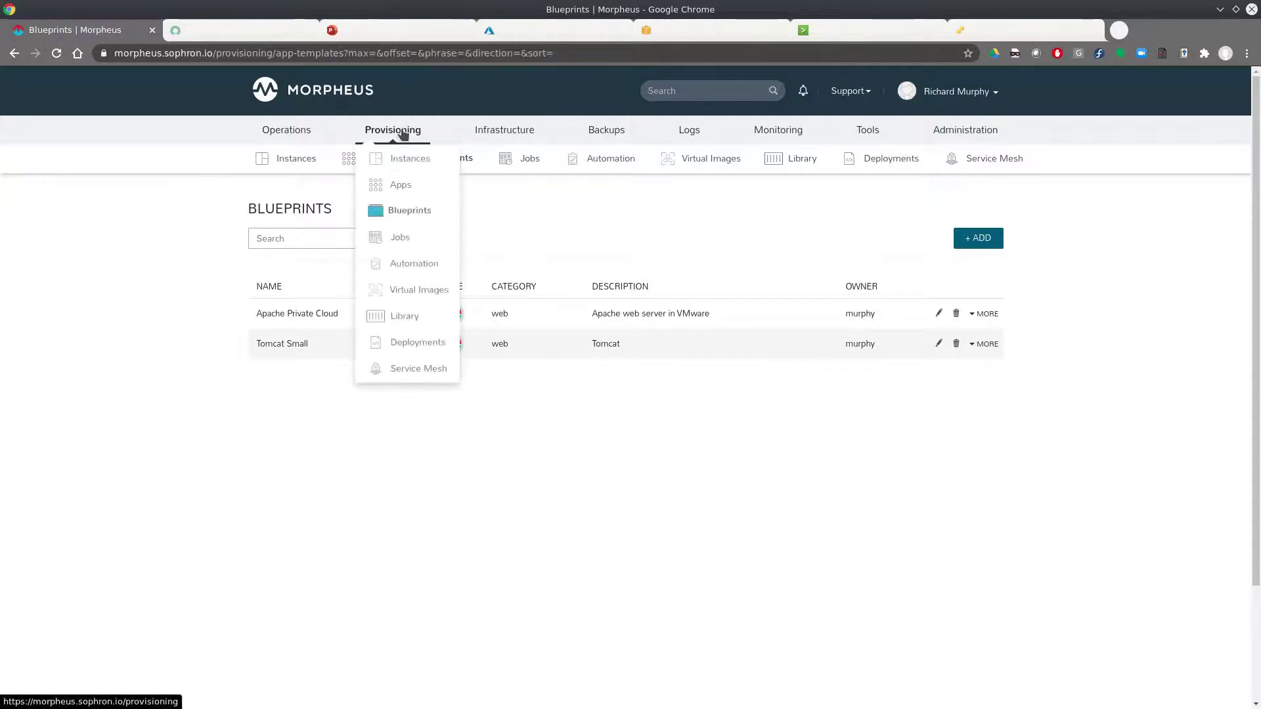
click(402, 184)
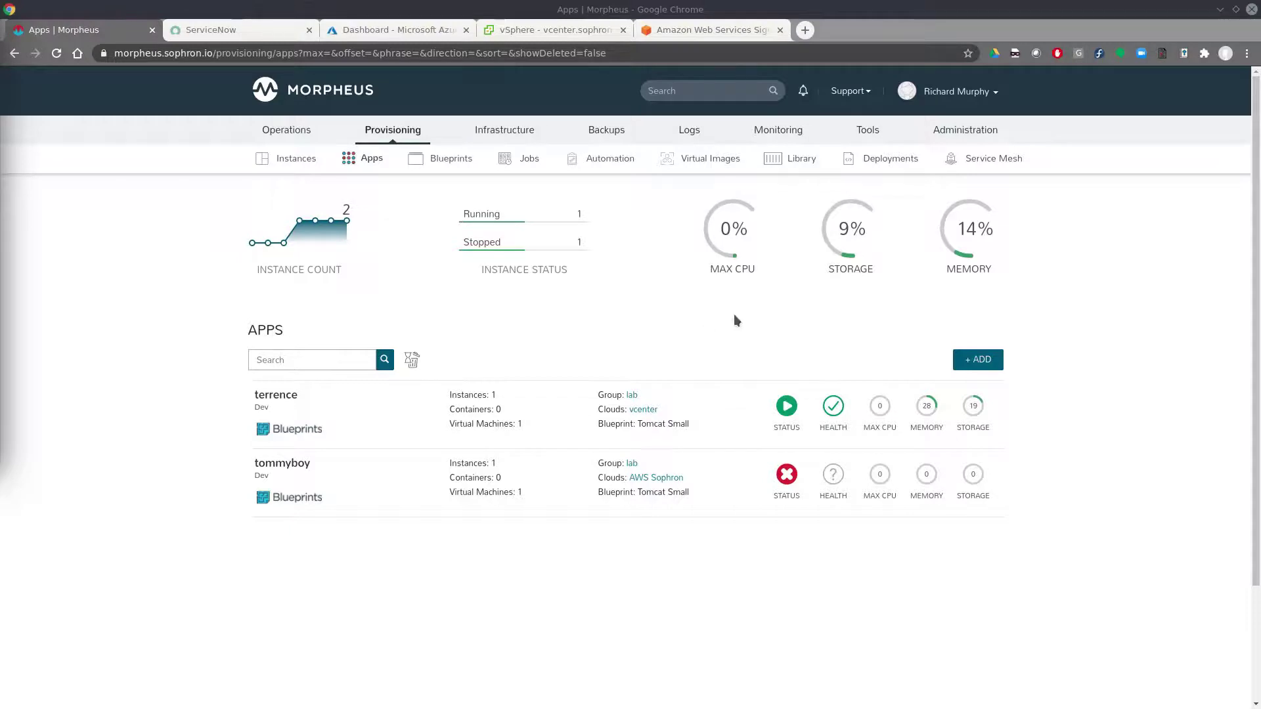
click(981, 363)
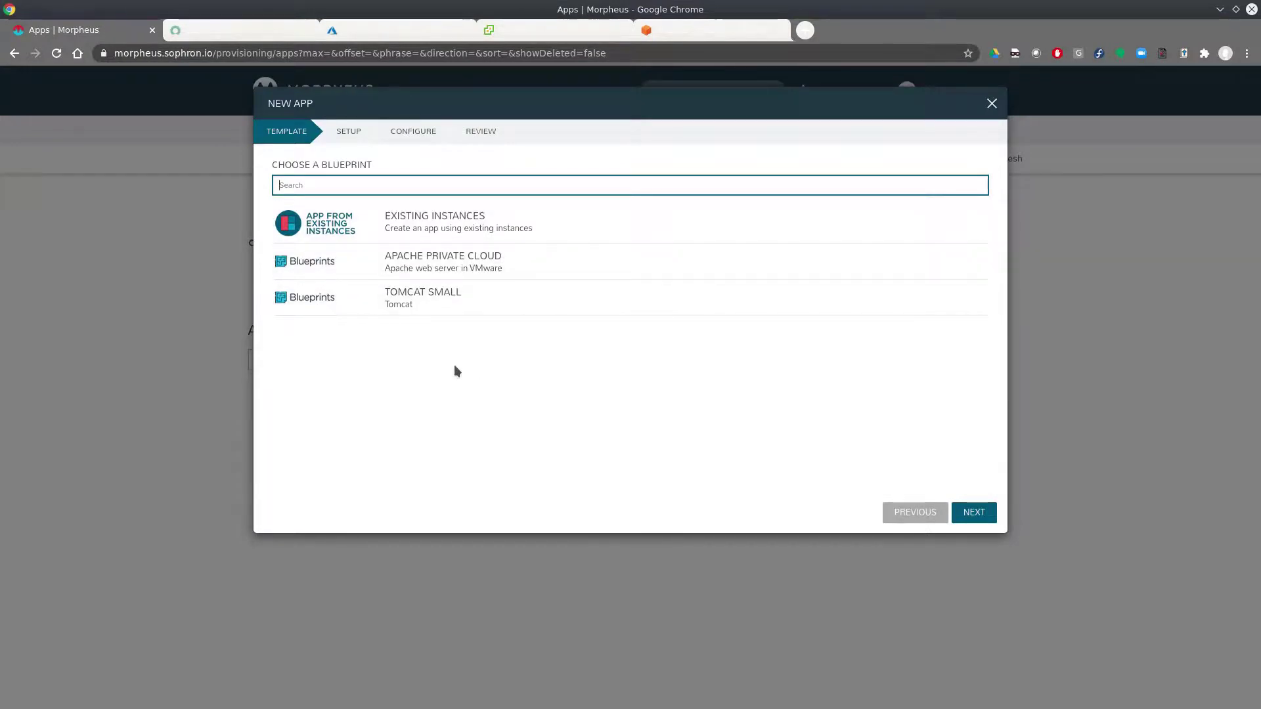
click(510, 306)
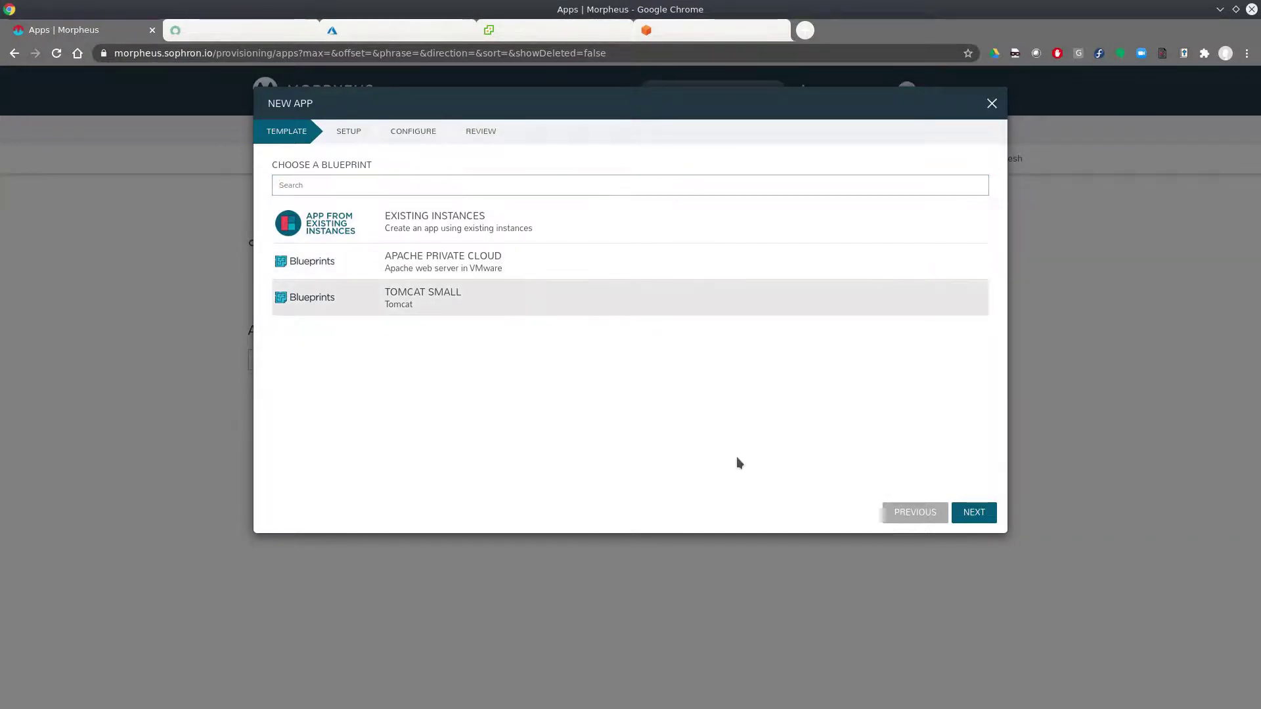
click(985, 516)
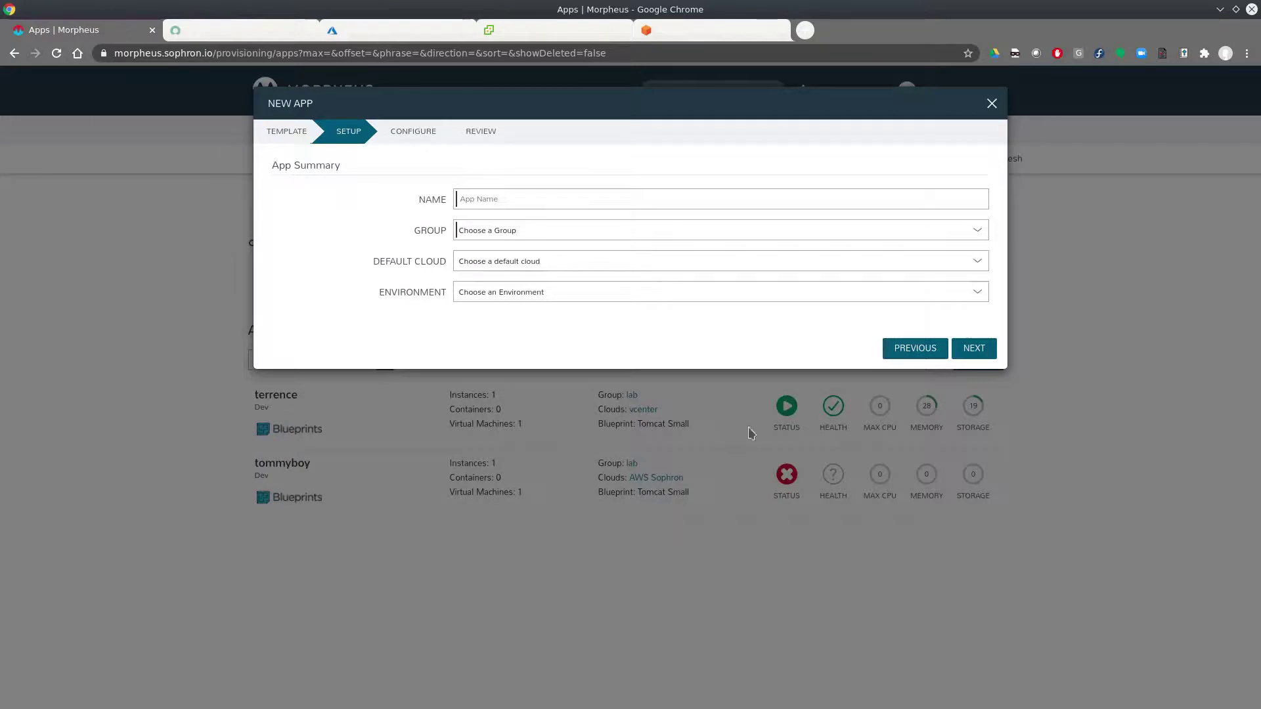
- Name the new app 'tammy'
click(528, 204)
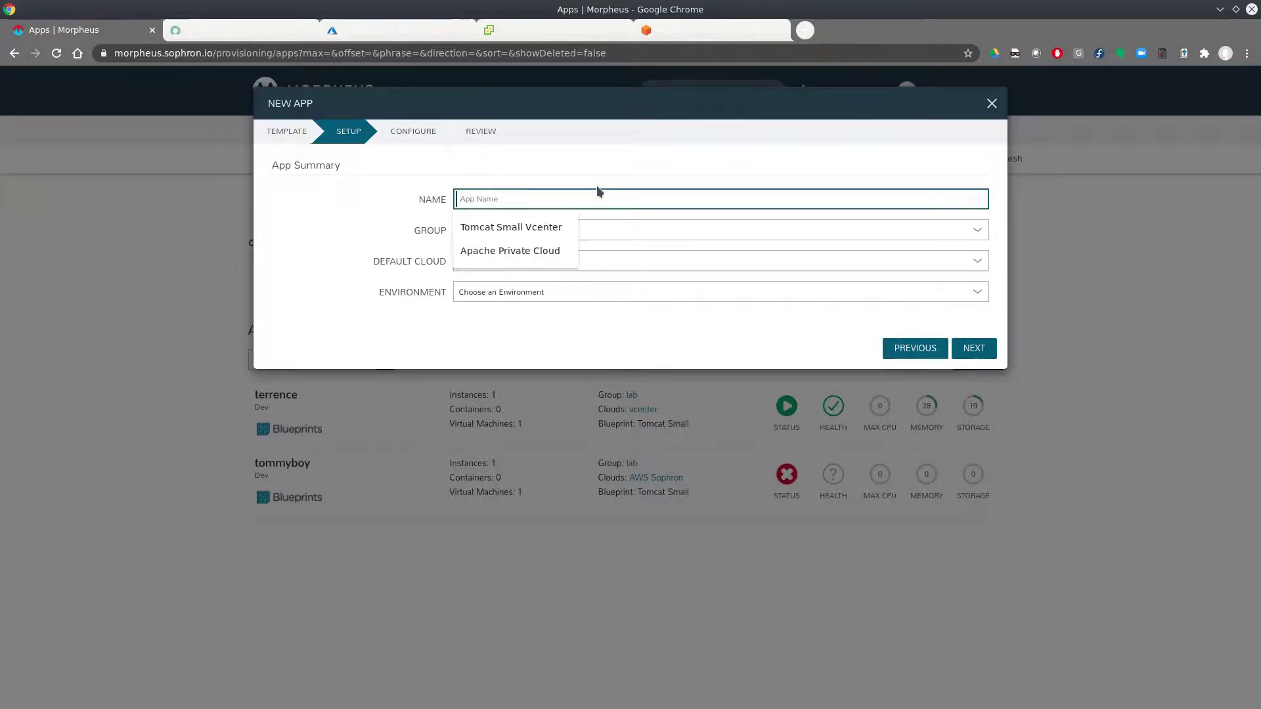
text(tammy)
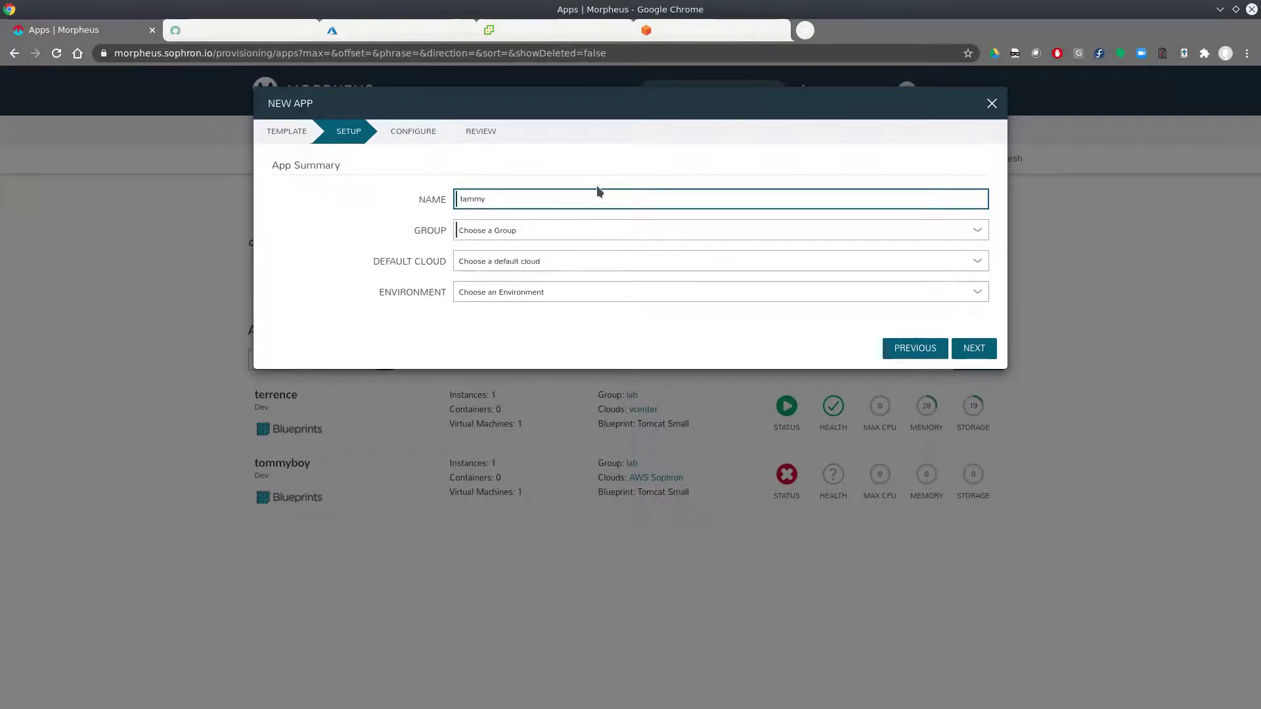
key(Tab)
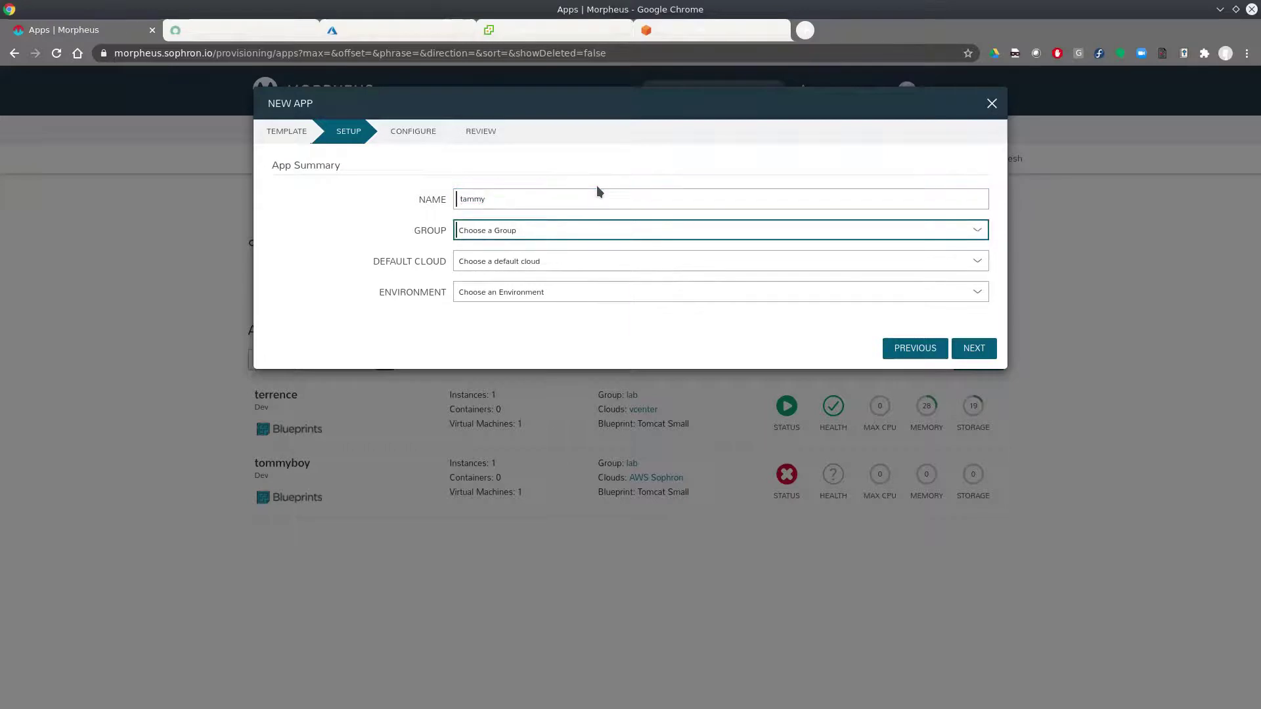
- Choose group lab, default cloud vcenter and environment Dev, then continue
click(552, 237)
click(506, 259)
click(500, 269)
click(499, 310)
click(518, 295)
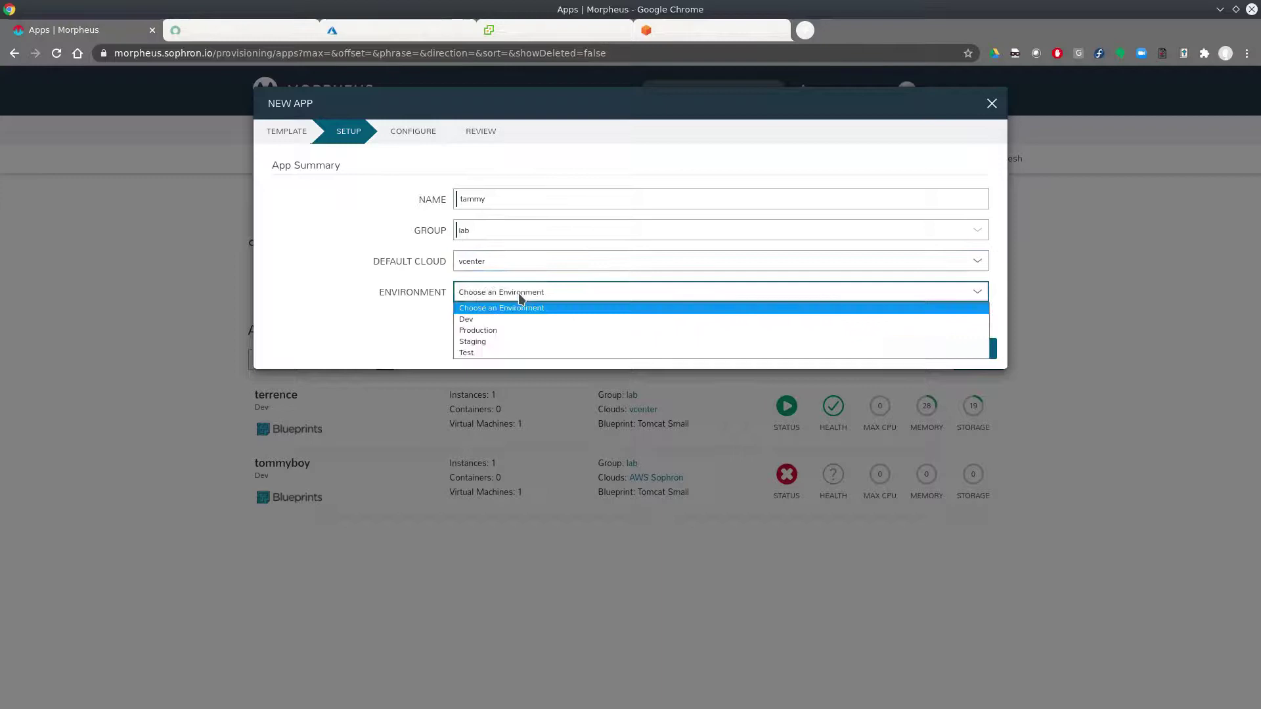
click(487, 311)
click(485, 291)
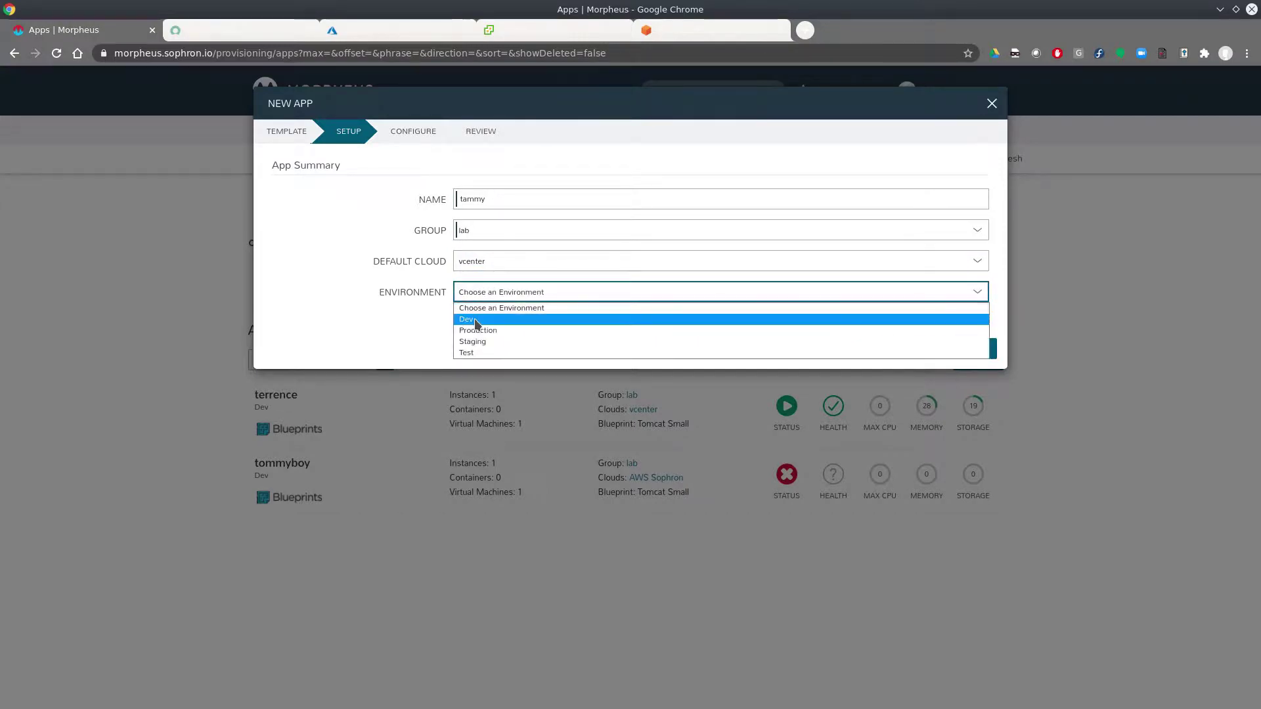
click(476, 324)
click(976, 349)
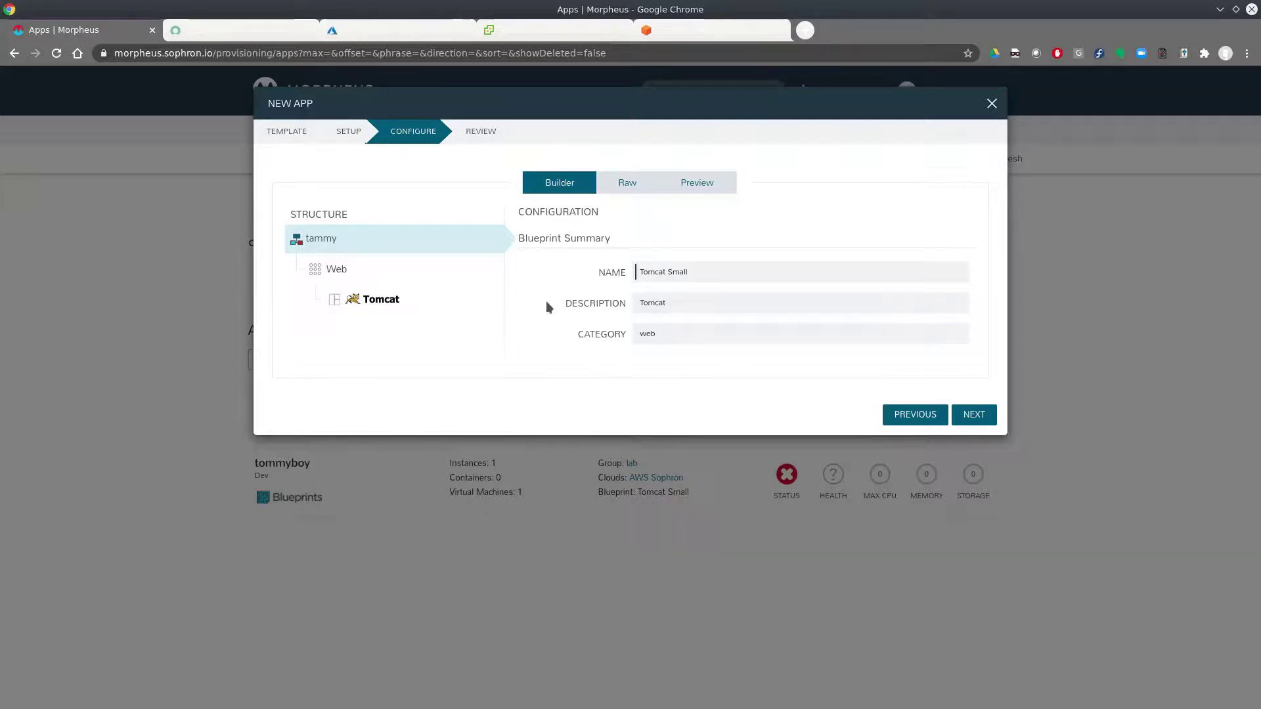
- Review the Tomcat instance's vcenter configuration and continue to the review step
click(384, 304)
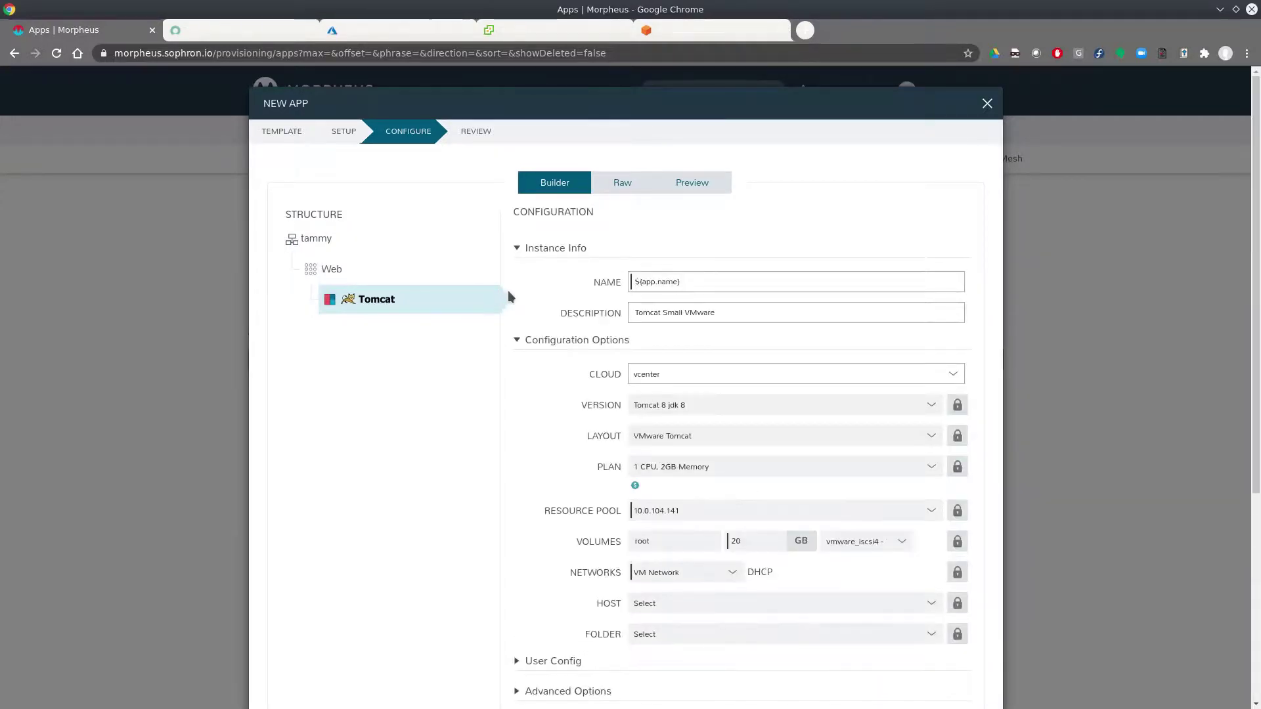
scroll(526, 292, down, 3)
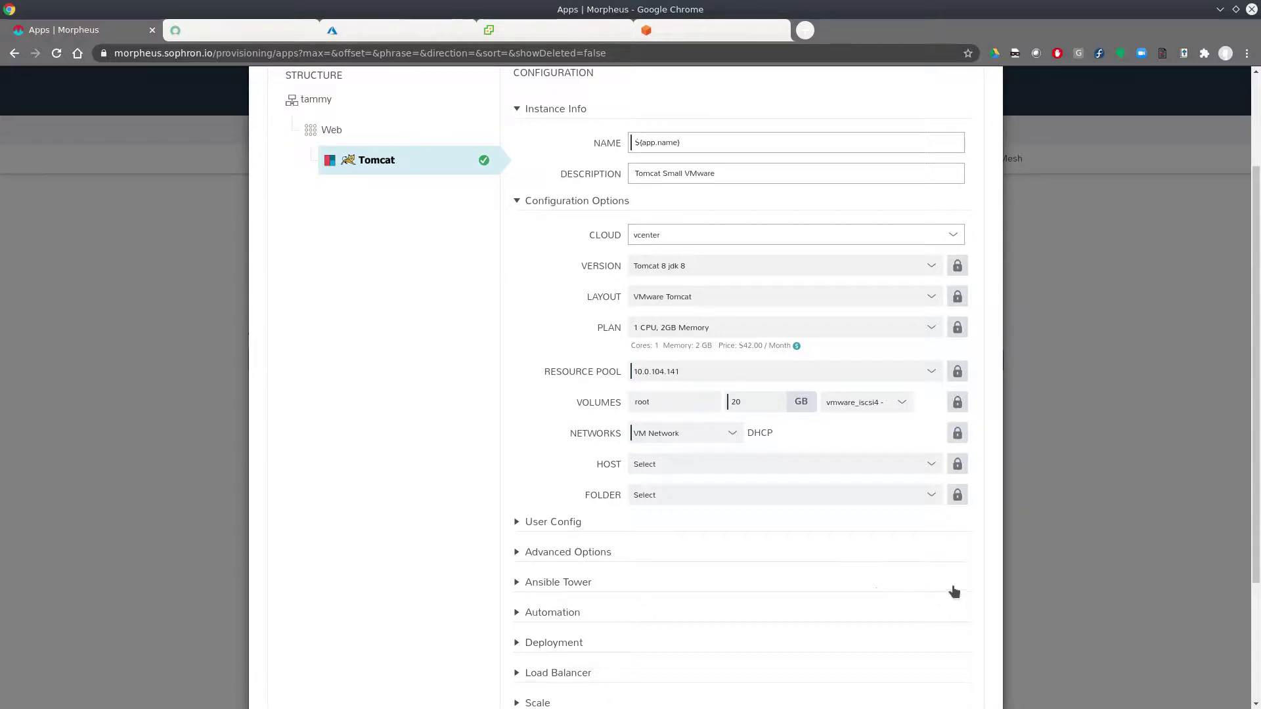
scroll(986, 569, down, 3)
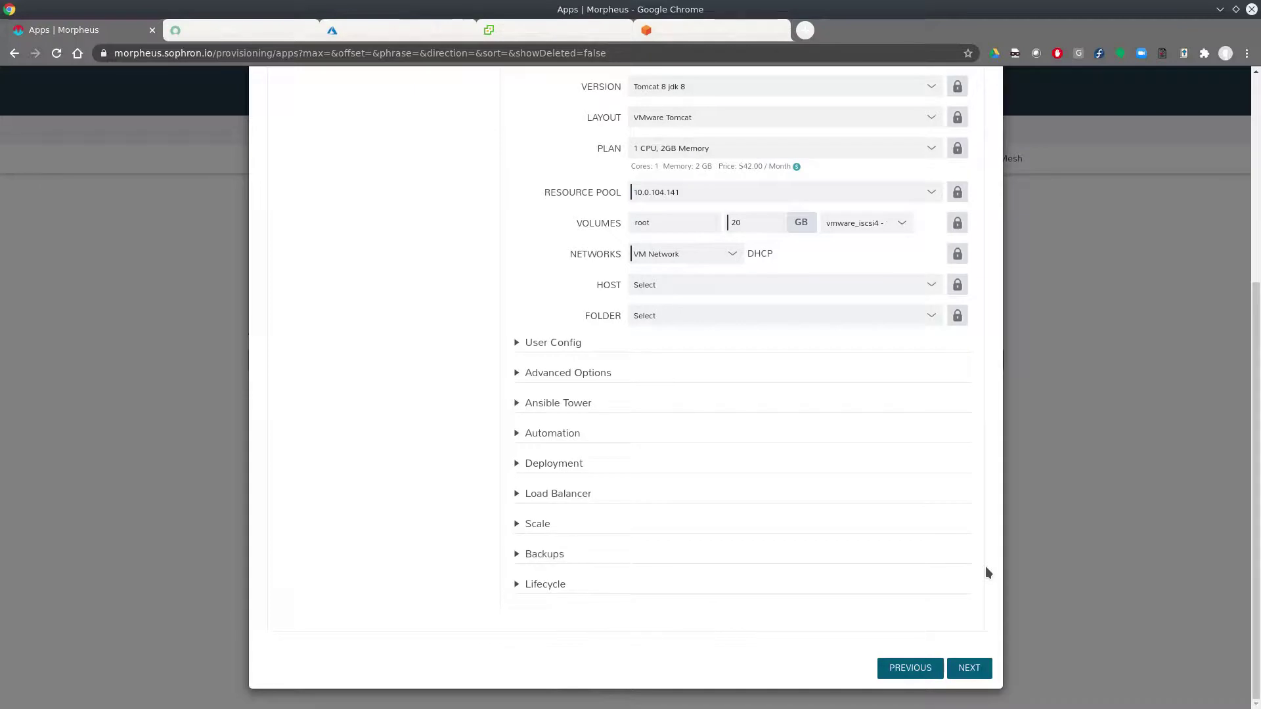
click(972, 670)
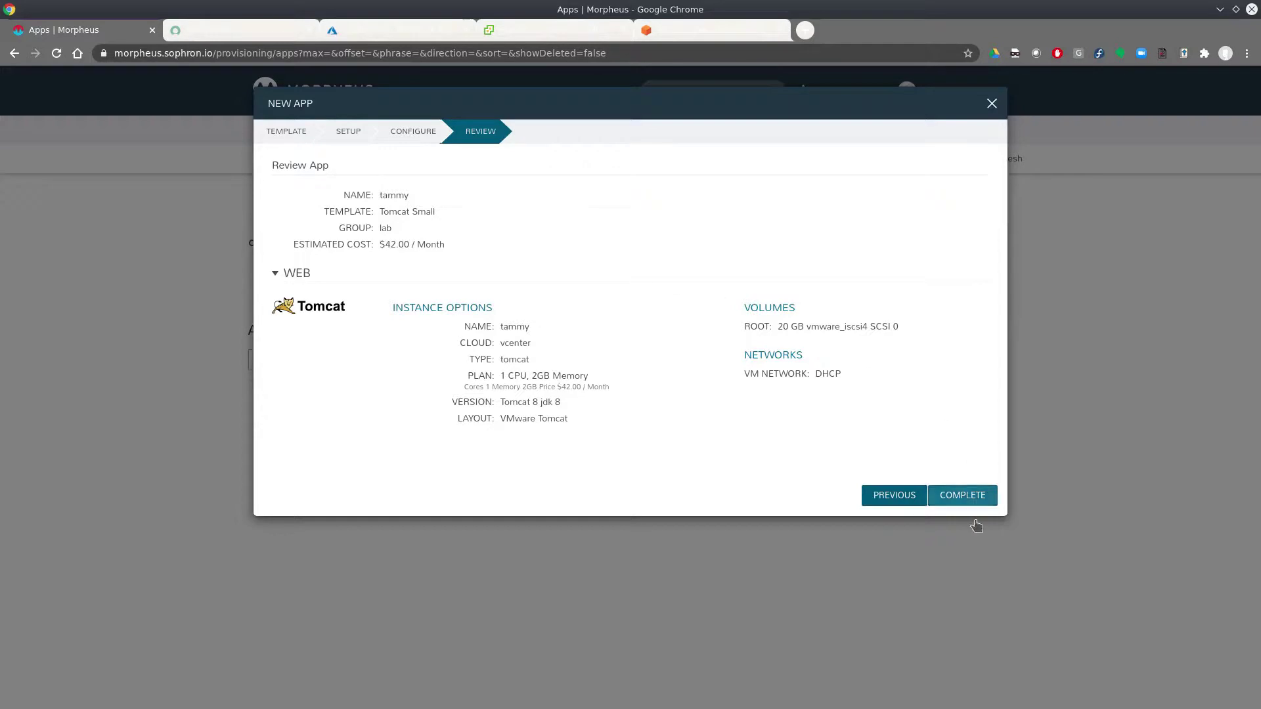
- Complete the tammy app, then check the Operations dashboard and the tammy VM in vSphere
click(966, 496)
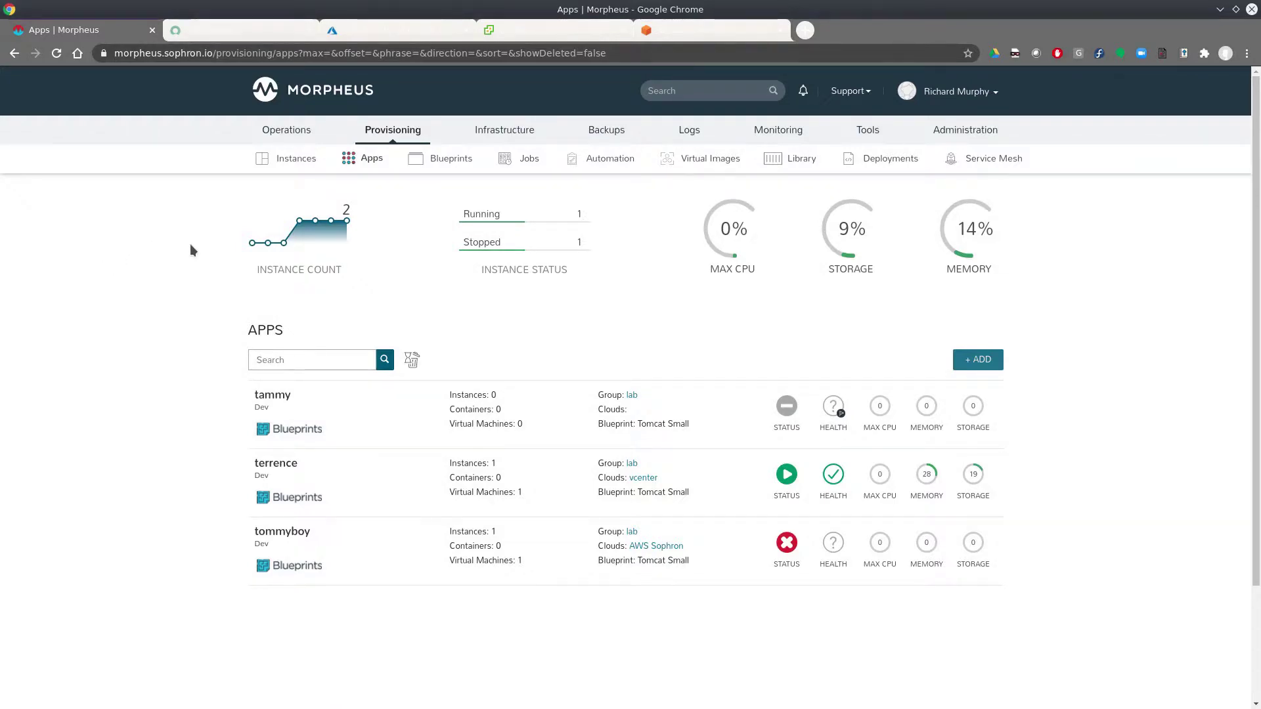
mouse_move(287, 133)
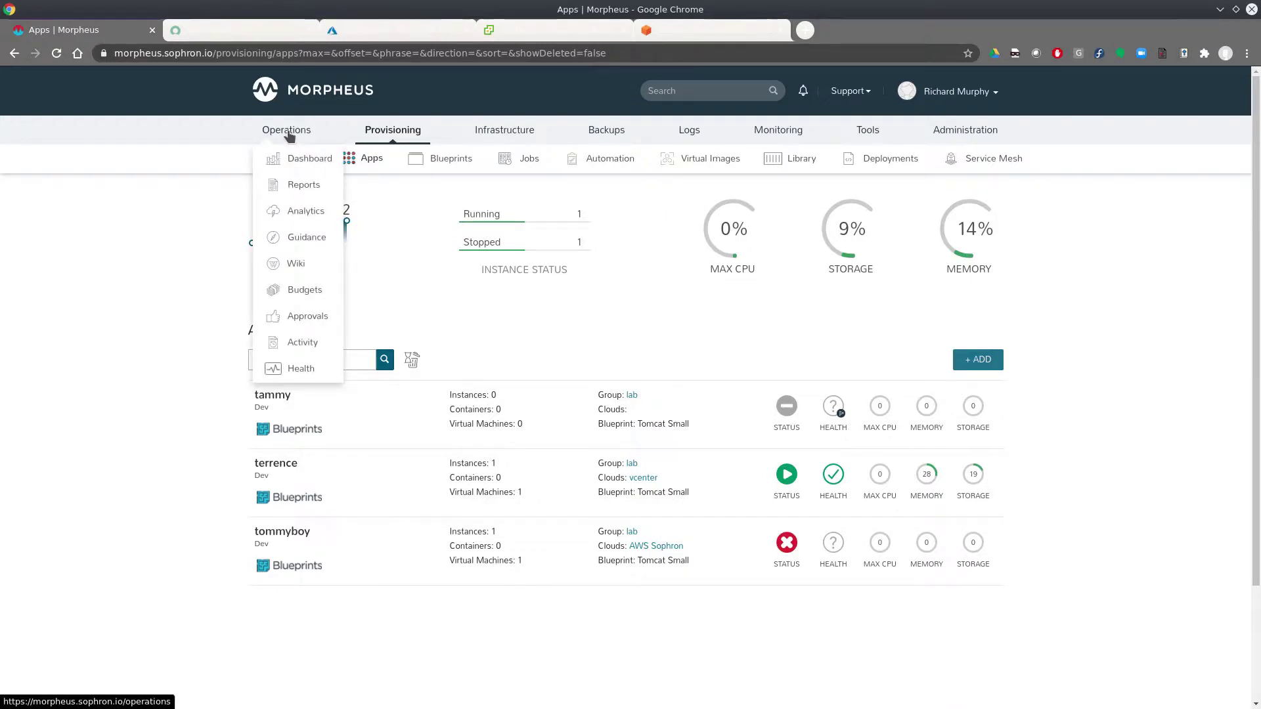
click(292, 158)
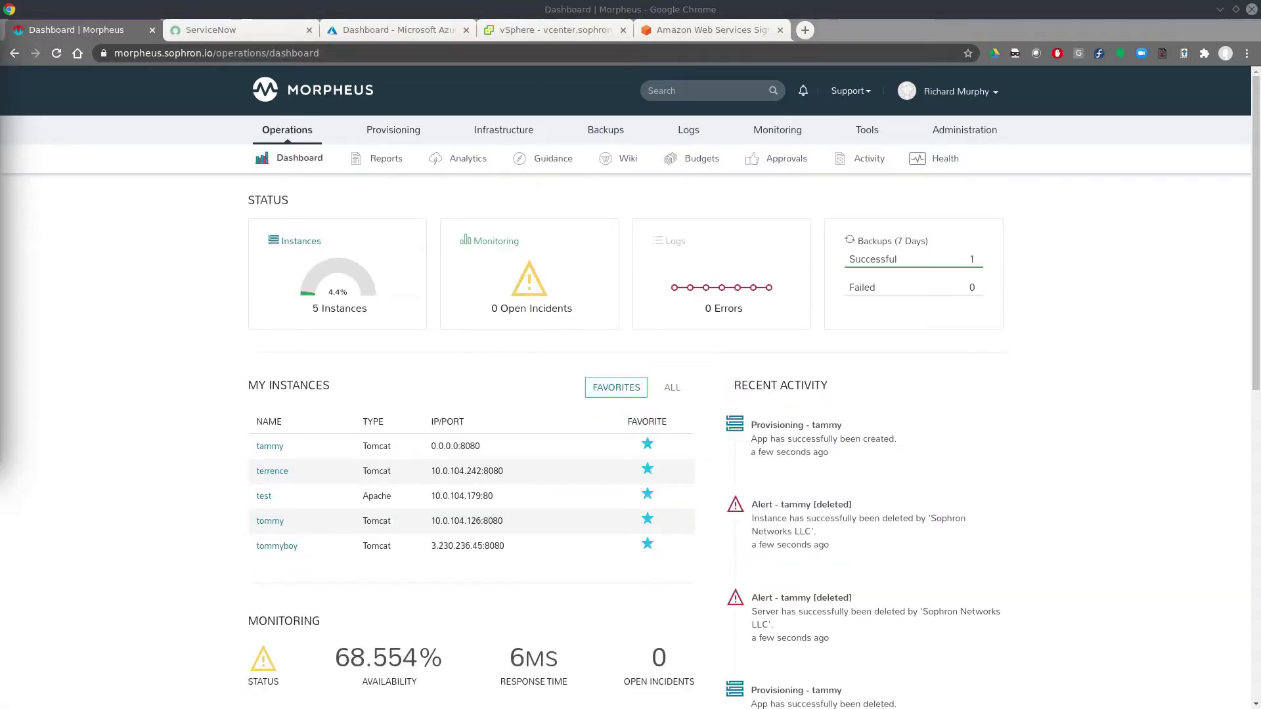
click(535, 30)
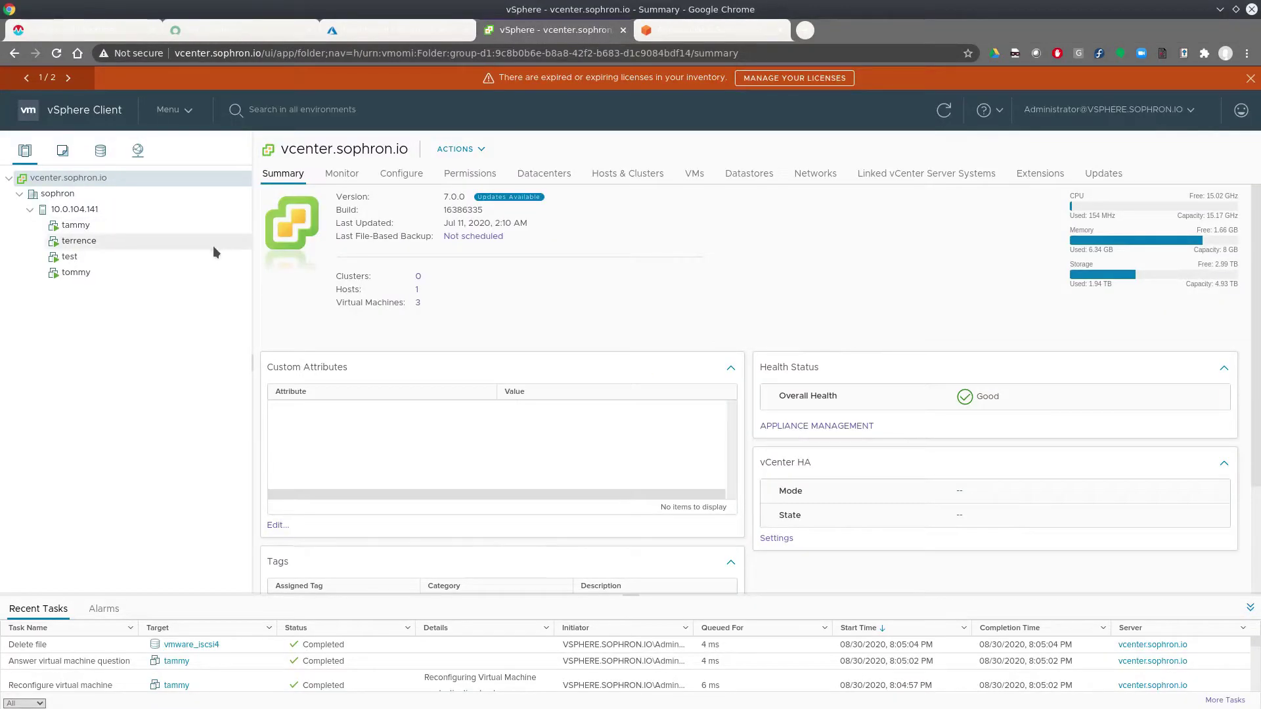
- Check in vSphere that tammy is powered on at 10.0.104.133, then return to Morpheus
click(99, 224)
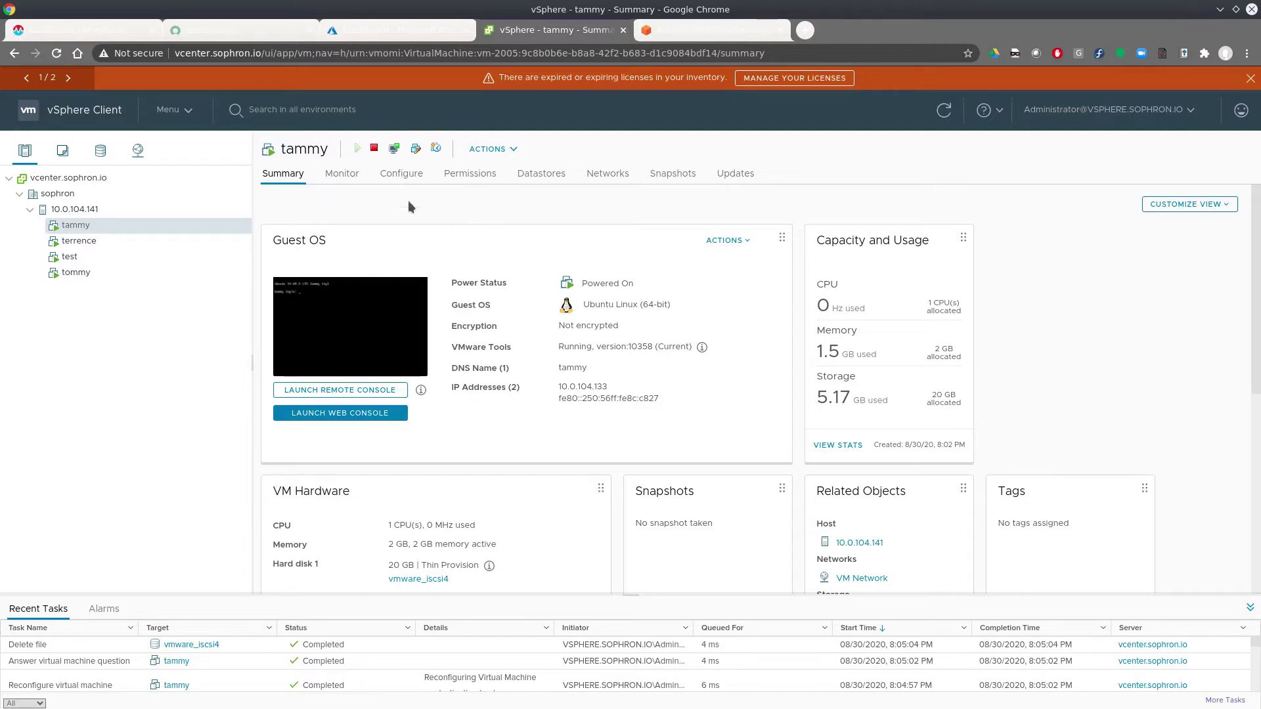
click(76, 32)
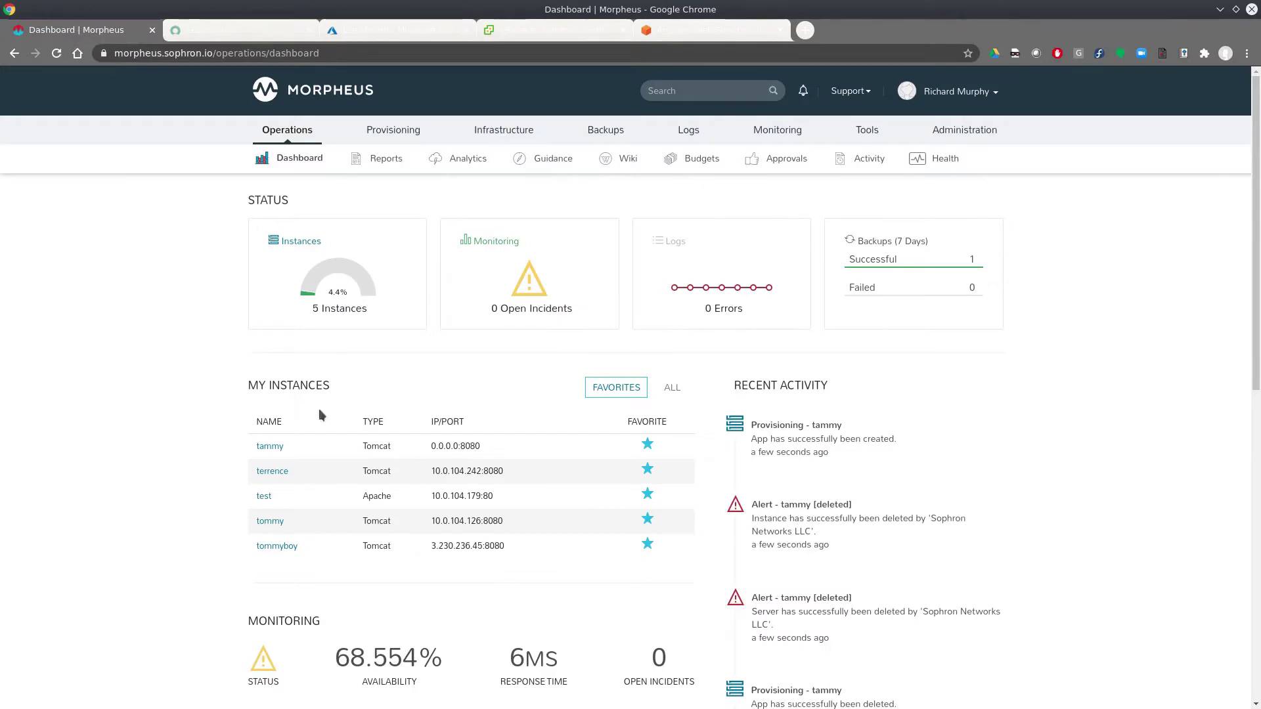
- Refresh the dashboard, open the tammy instance, and launch 10.0.104.133:8080
click(56, 55)
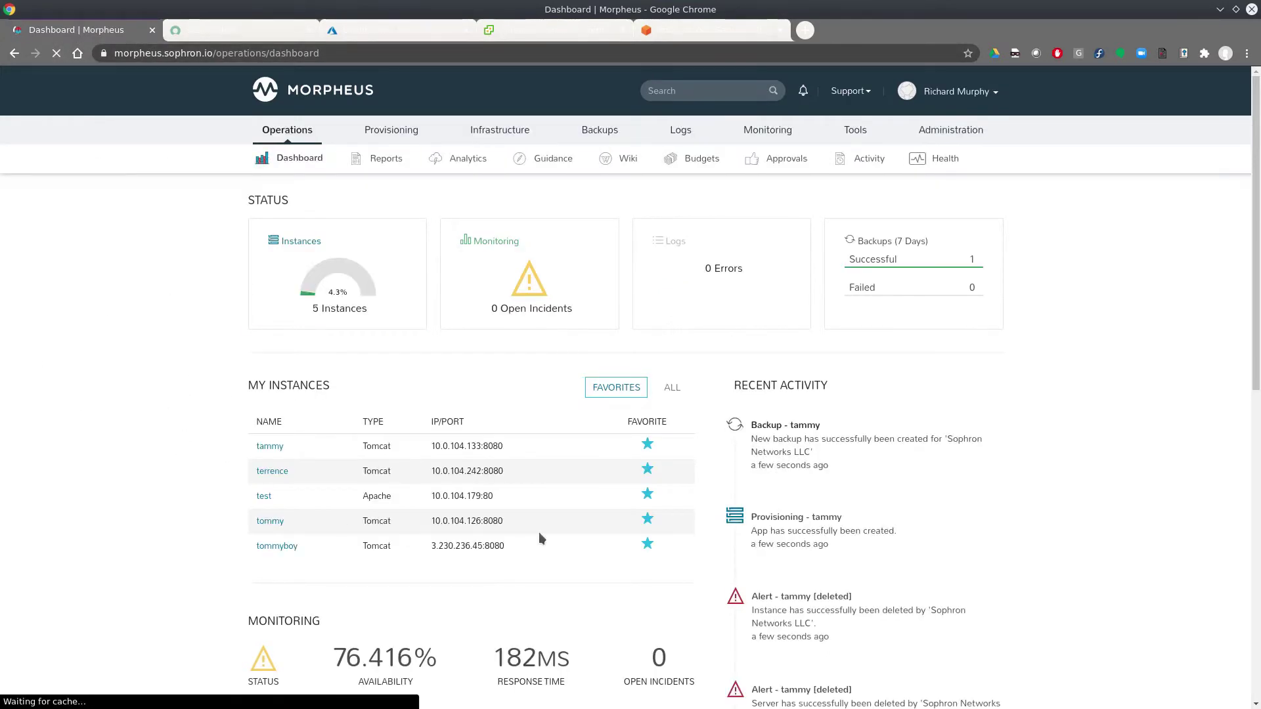
click(272, 447)
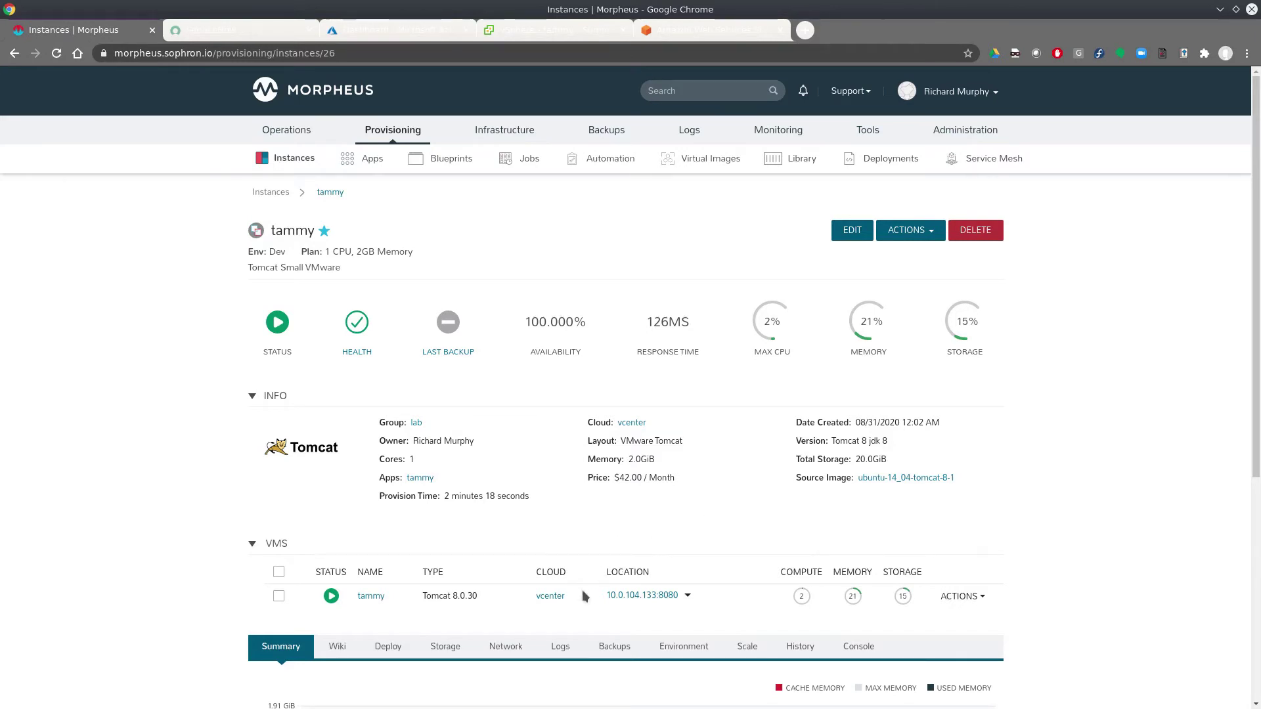
click(643, 596)
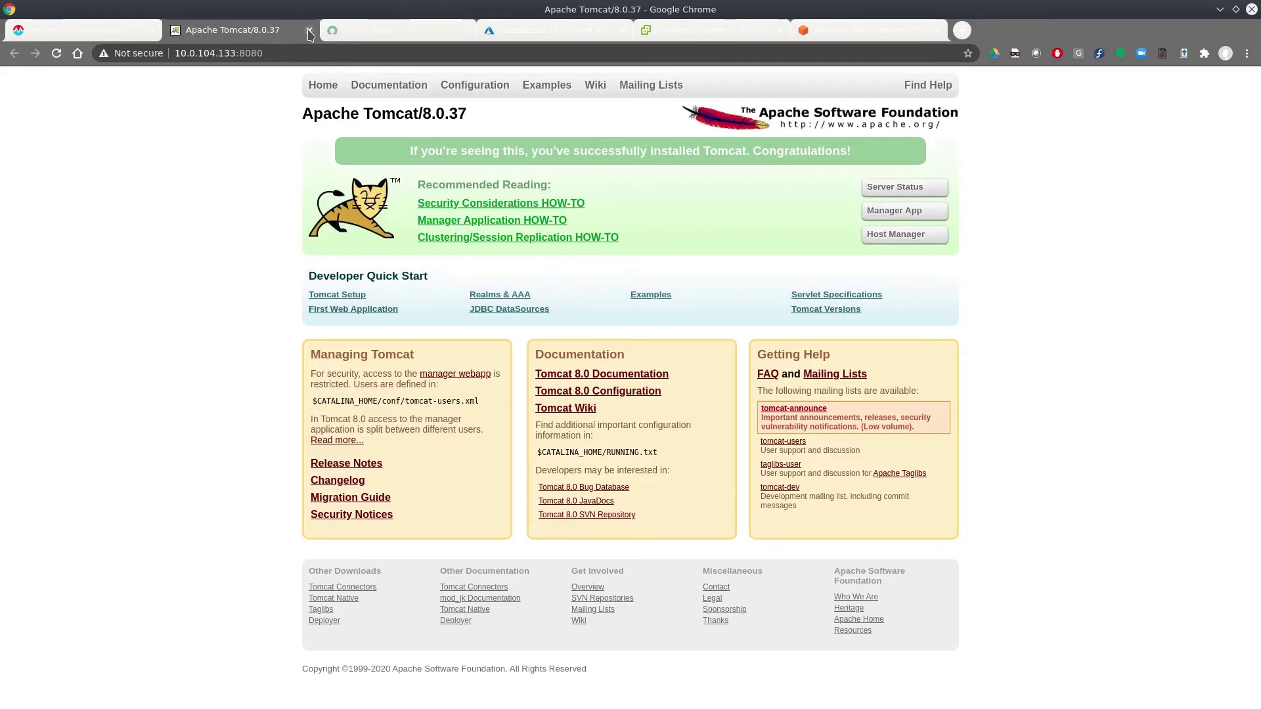
- Close the Tomcat 8.0.37 welcome page and go to Morpheus Operations
key(ctrl+w)
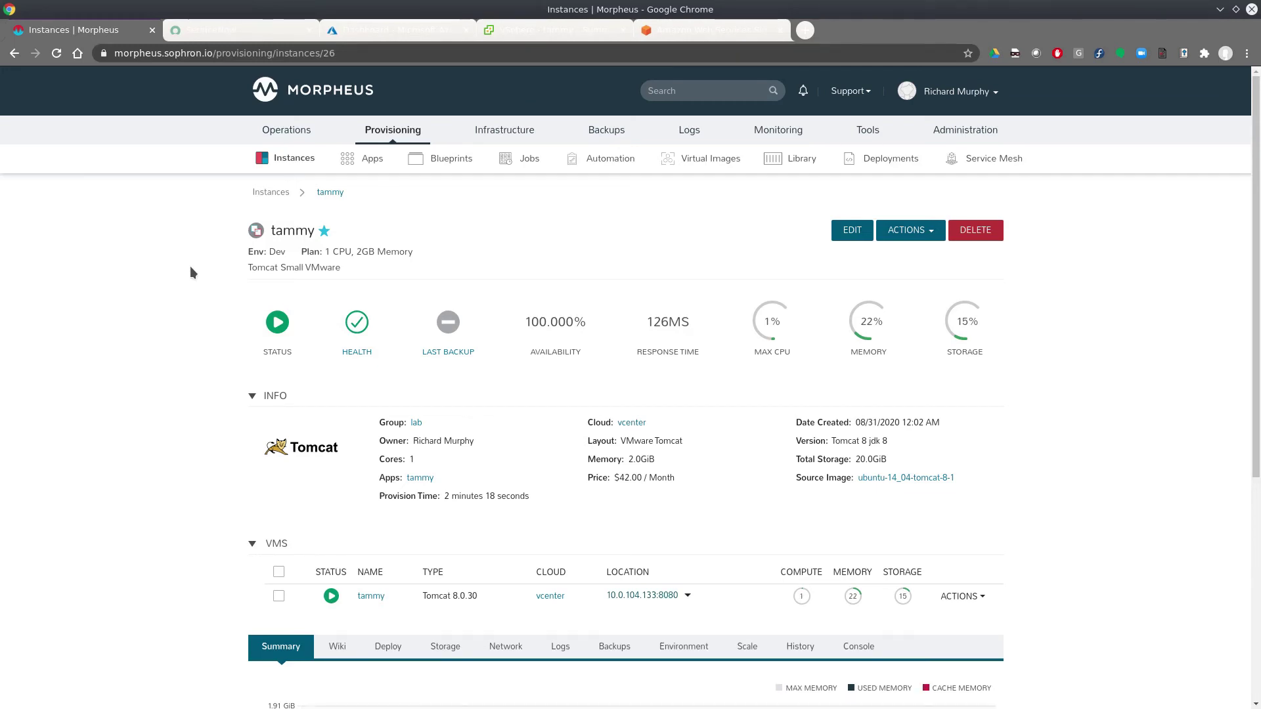
click(284, 133)
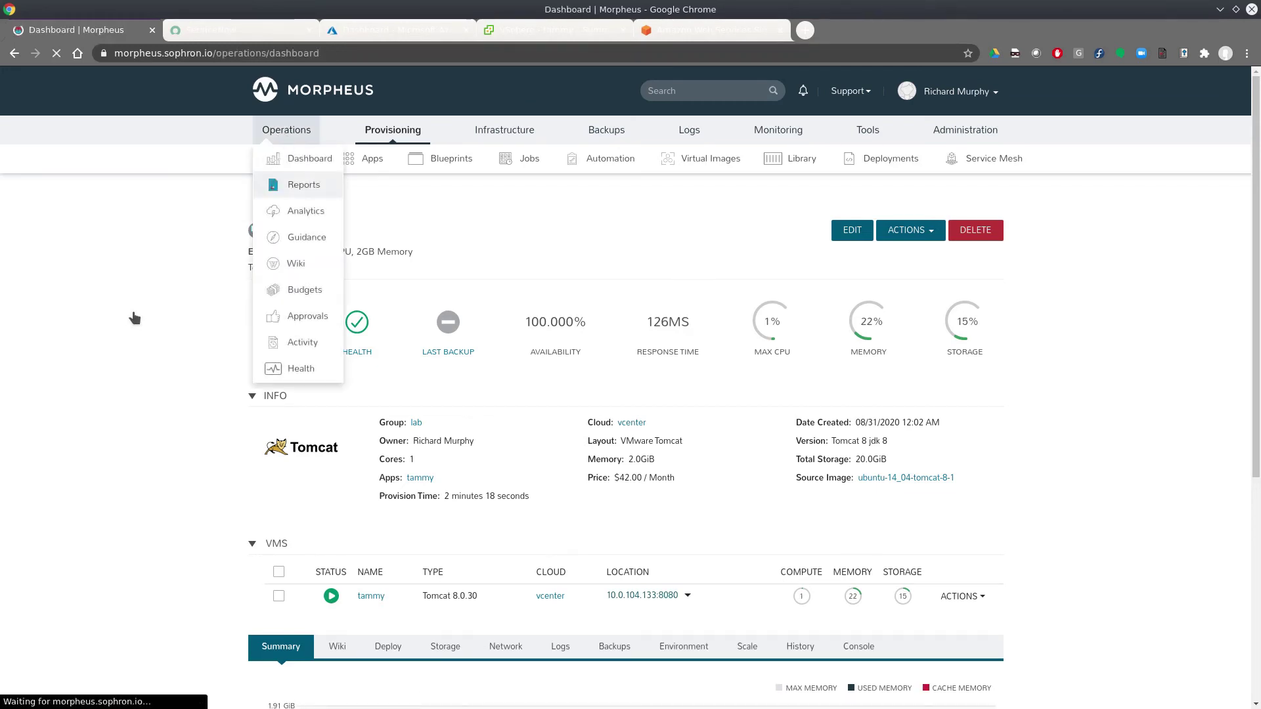